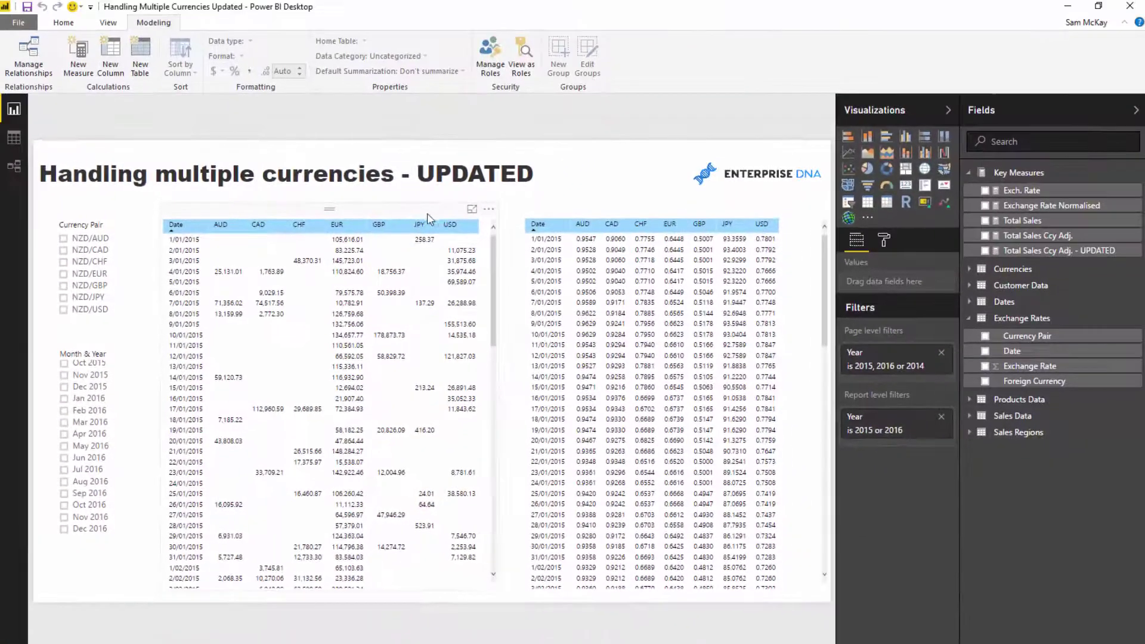
Select the left matrix to reveal its Date rows, Foreign Currency columns and Total Sales Ccy Adj. values.
{"action": "left_click", "coordinate": [494, 159]}
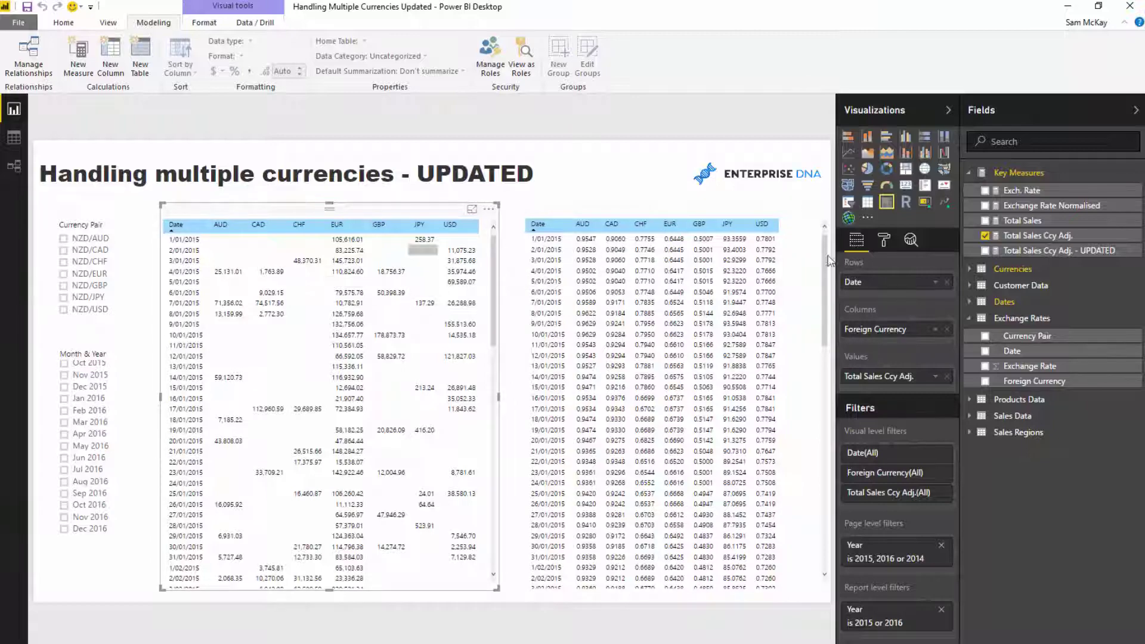
Show the Total Sales Ccy Adj. formula, highlighting the SUMX table, Total Revenue and the LOOKUPVALUE rate.
{"action": "left_click", "coordinate": [1036, 236]}
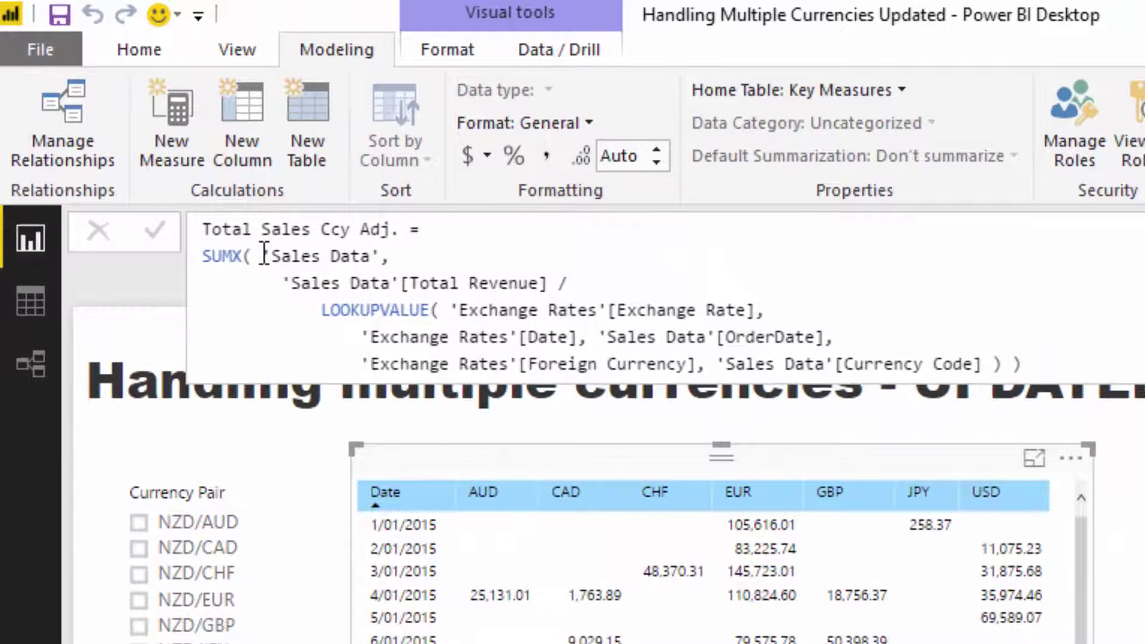
{"action": "left_click_drag", "start_coordinate": [243, 232], "coordinate": [358, 233]}
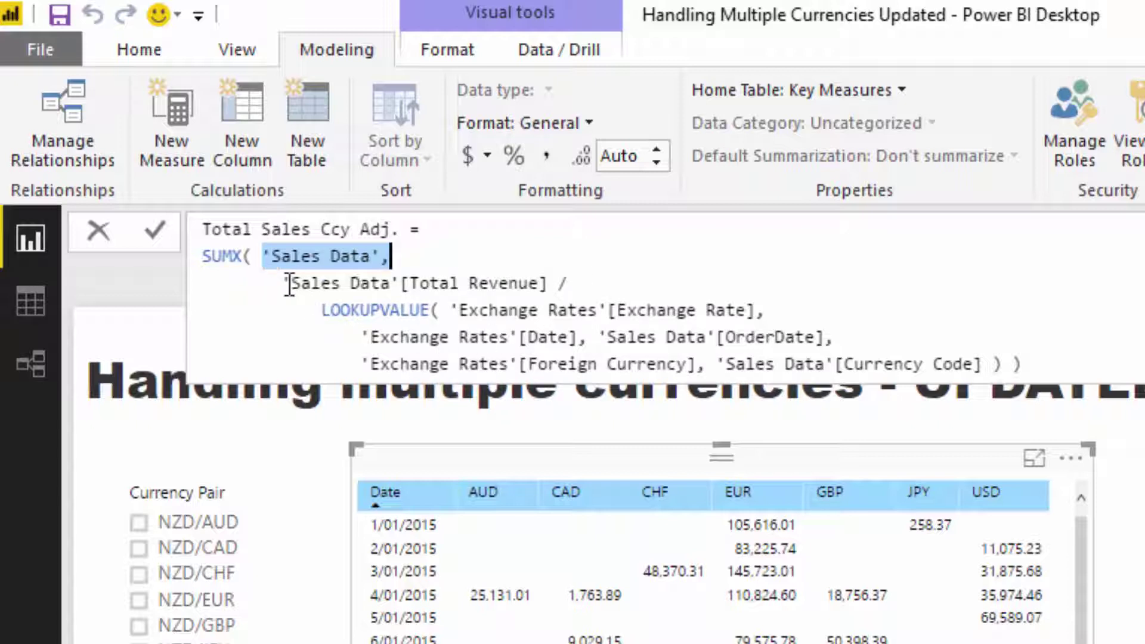
{"action": "left_click_drag", "start_coordinate": [290, 283], "coordinate": [550, 285]}
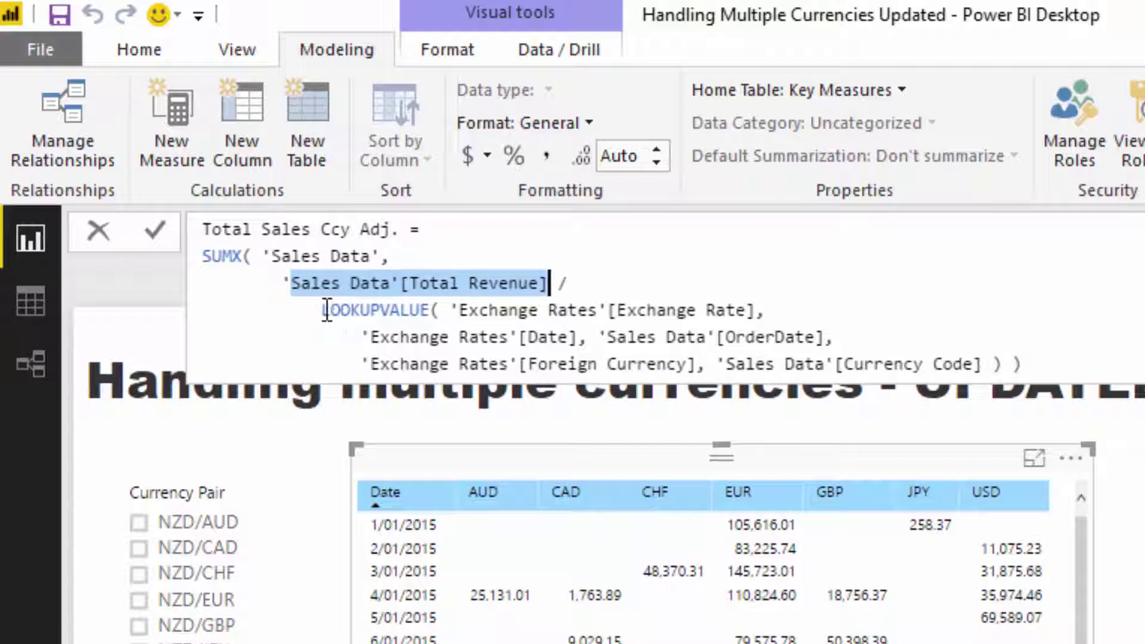
{"action": "left_click_drag", "start_coordinate": [322, 310], "coordinate": [1038, 360]}
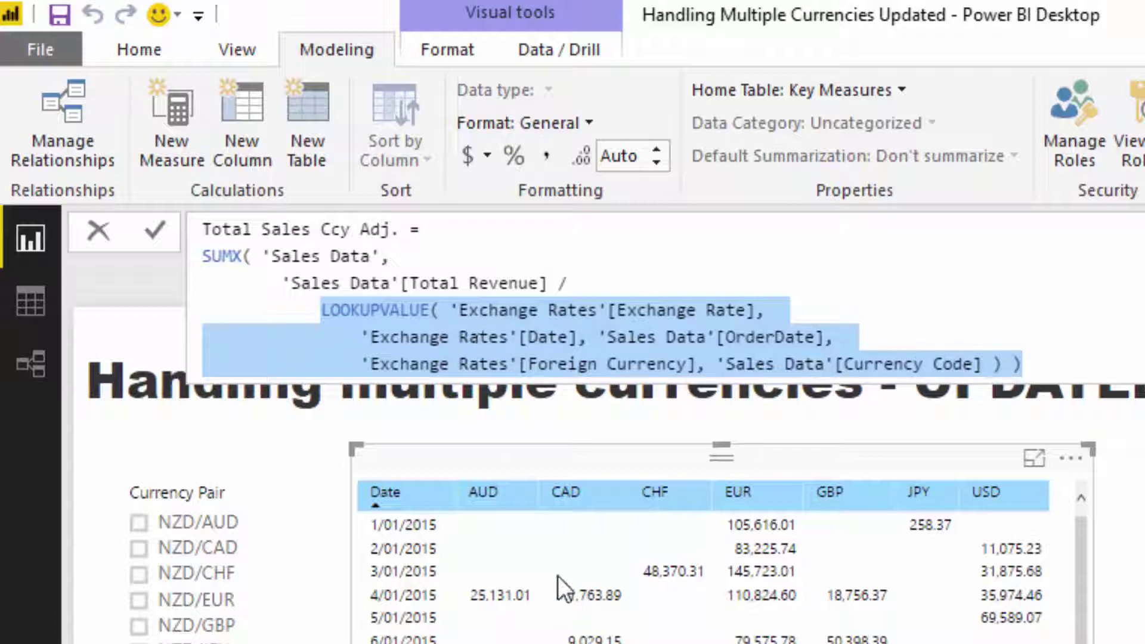
Highlight the LOOKUPVALUE arguments: rate Date, OrderDate, Foreign Currency, Currency Code, then Total Revenue.
{"action": "left_click", "coordinate": [323, 309]}
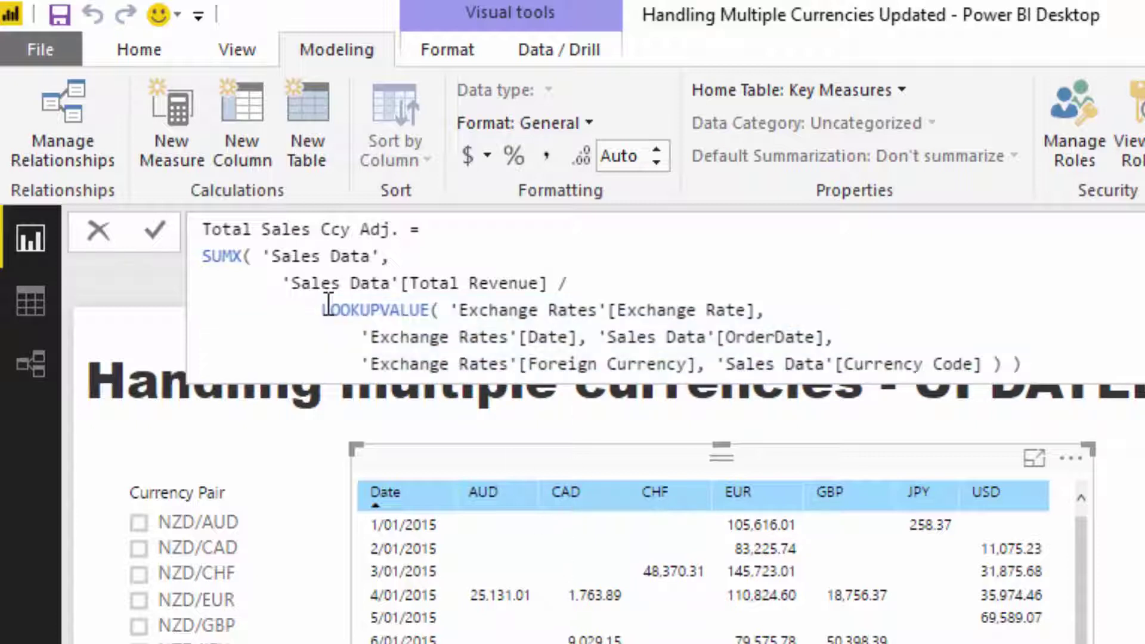
{"action": "left_click", "coordinate": [511, 310], "text": "shift"}
{"action": "left_click_drag", "start_coordinate": [586, 337], "coordinate": [366, 337]}
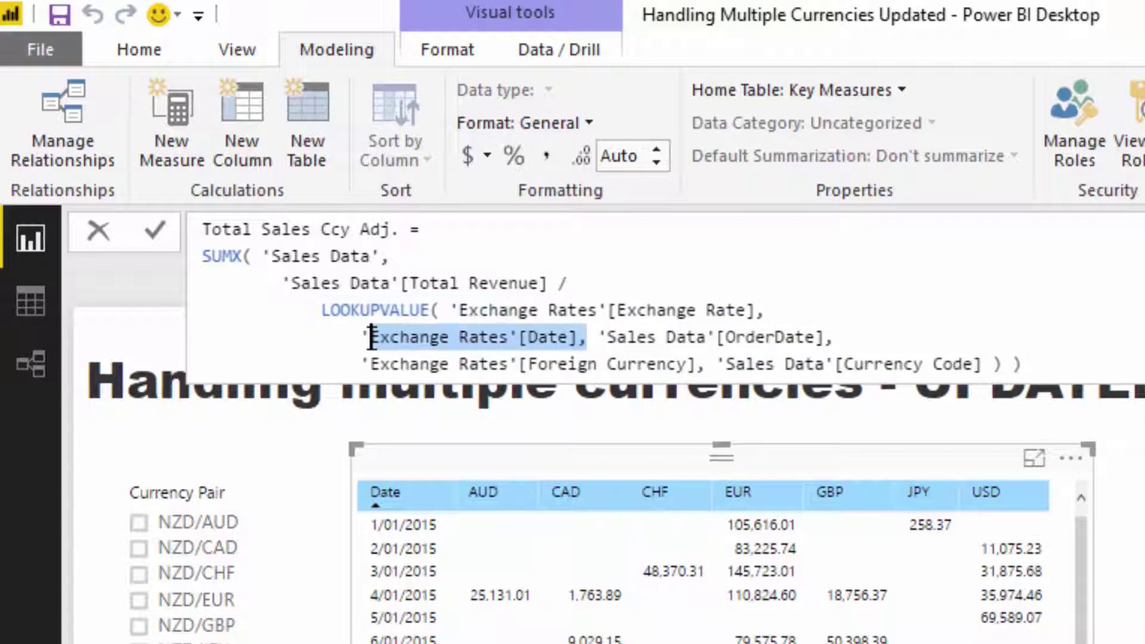
{"action": "left_click", "coordinate": [854, 339]}
{"action": "left_click_drag", "start_coordinate": [855, 339], "coordinate": [609, 337]}
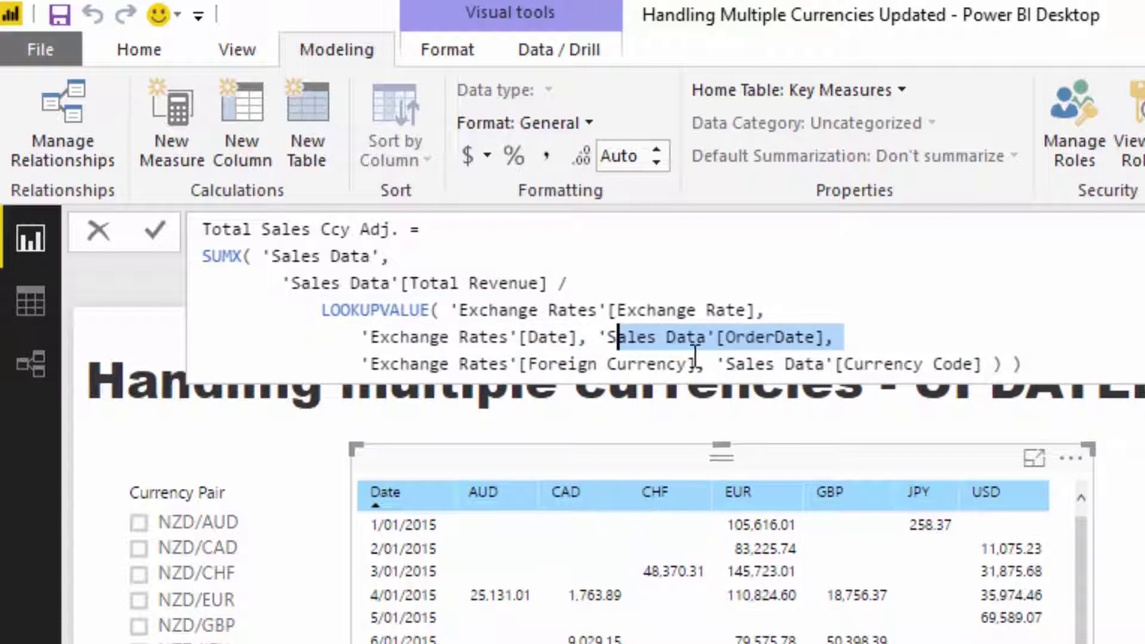
{"action": "left_click_drag", "start_coordinate": [697, 364], "coordinate": [451, 363]}
{"action": "left_click_drag", "start_coordinate": [1129, 366], "coordinate": [803, 365]}
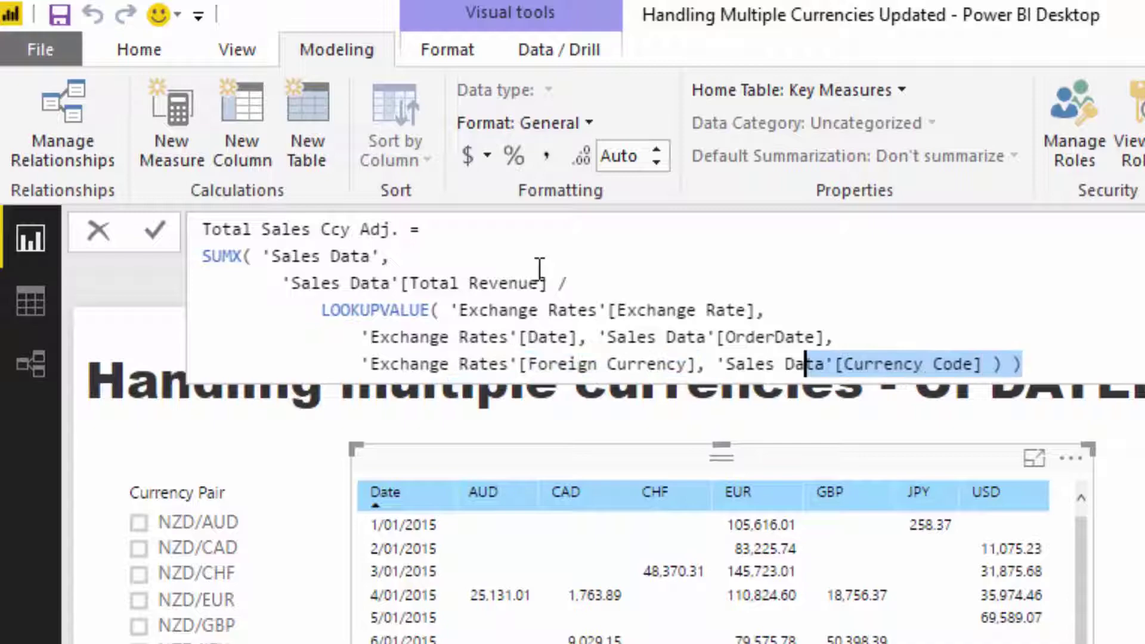
{"action": "left_click_drag", "start_coordinate": [547, 281], "coordinate": [280, 285]}
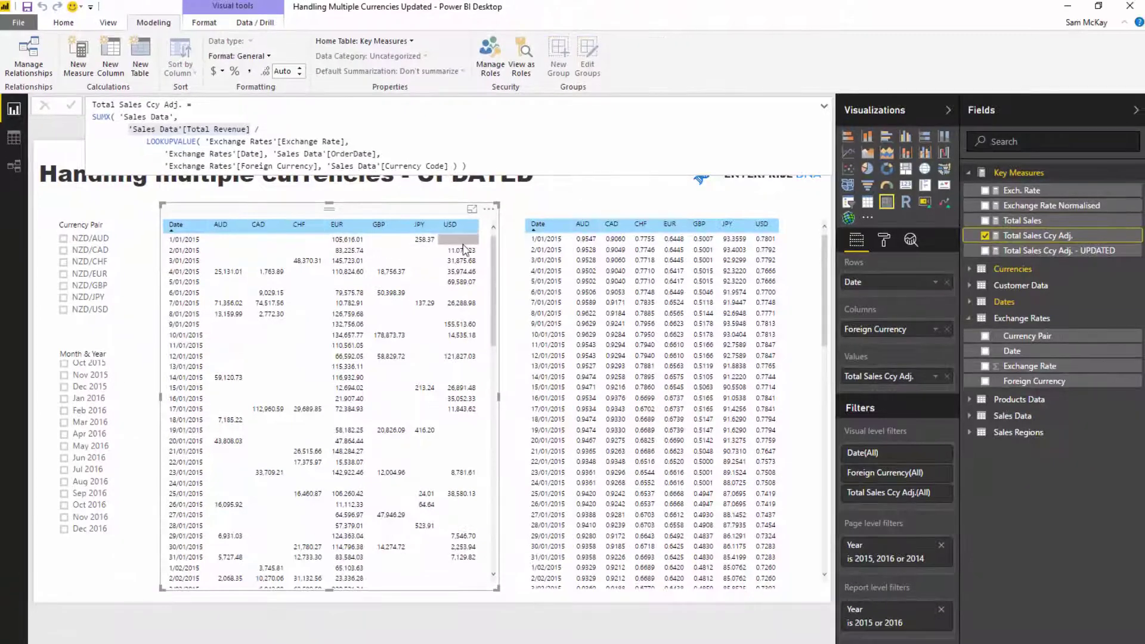
{"action": "left_click_drag", "start_coordinate": [381, 154], "coordinate": [272, 154]}
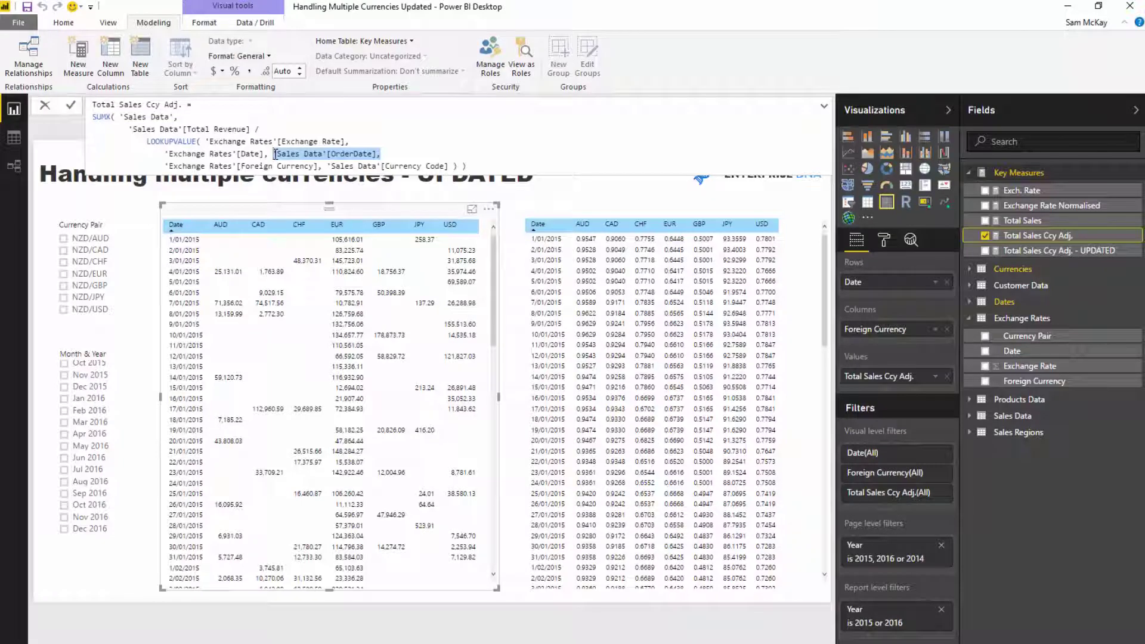
{"action": "left_click", "coordinate": [489, 273]}
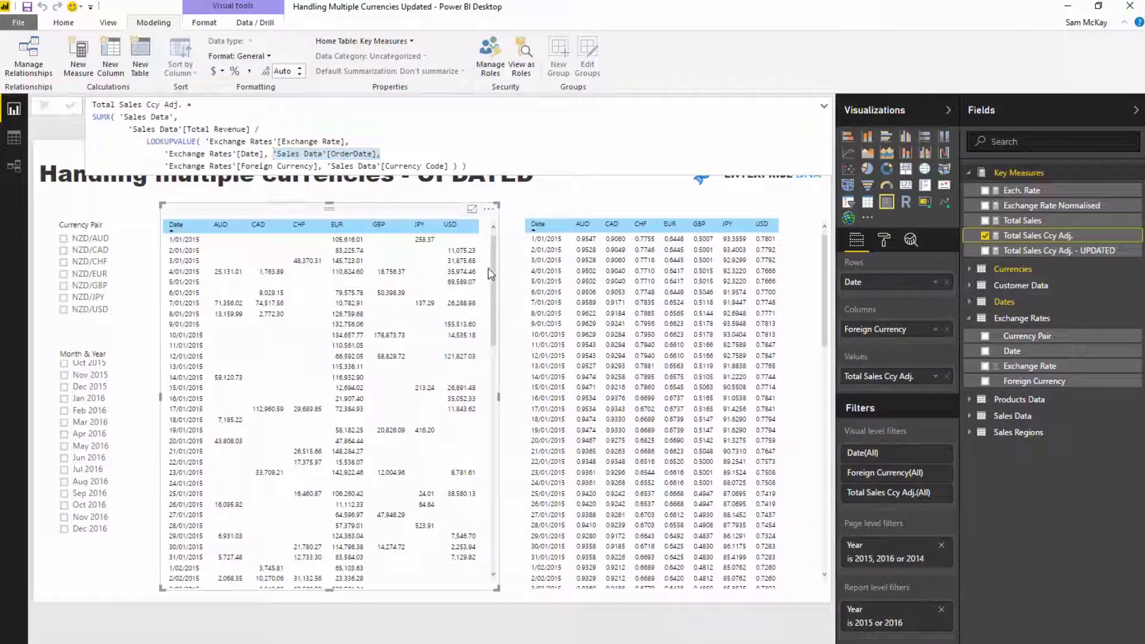
{"action": "scroll", "coordinate": [454, 280], "scroll_direction": "down", "scroll_amount": 2}
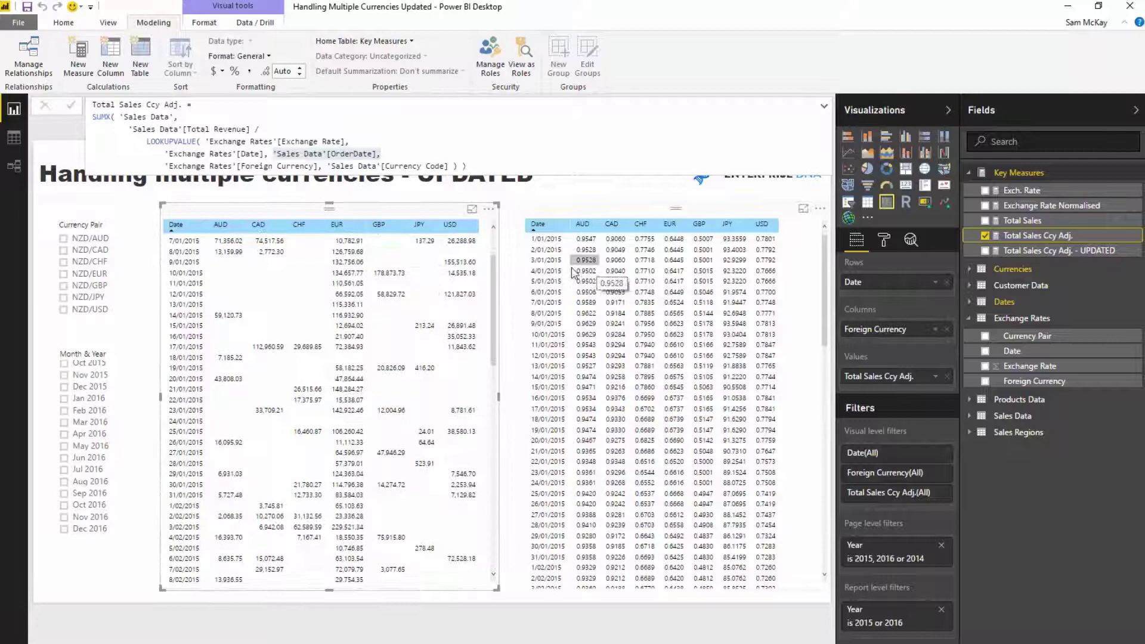
{"action": "scroll", "coordinate": [572, 272], "scroll_direction": "down", "scroll_amount": 10}
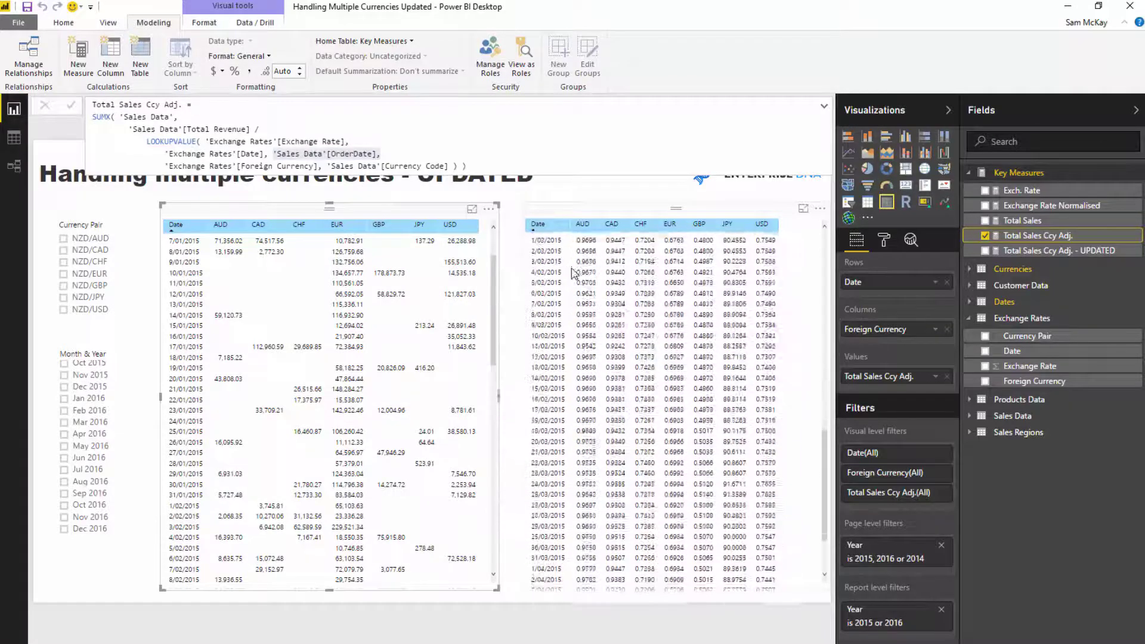
{"action": "scroll", "coordinate": [572, 274], "scroll_direction": "down", "scroll_amount": 20}
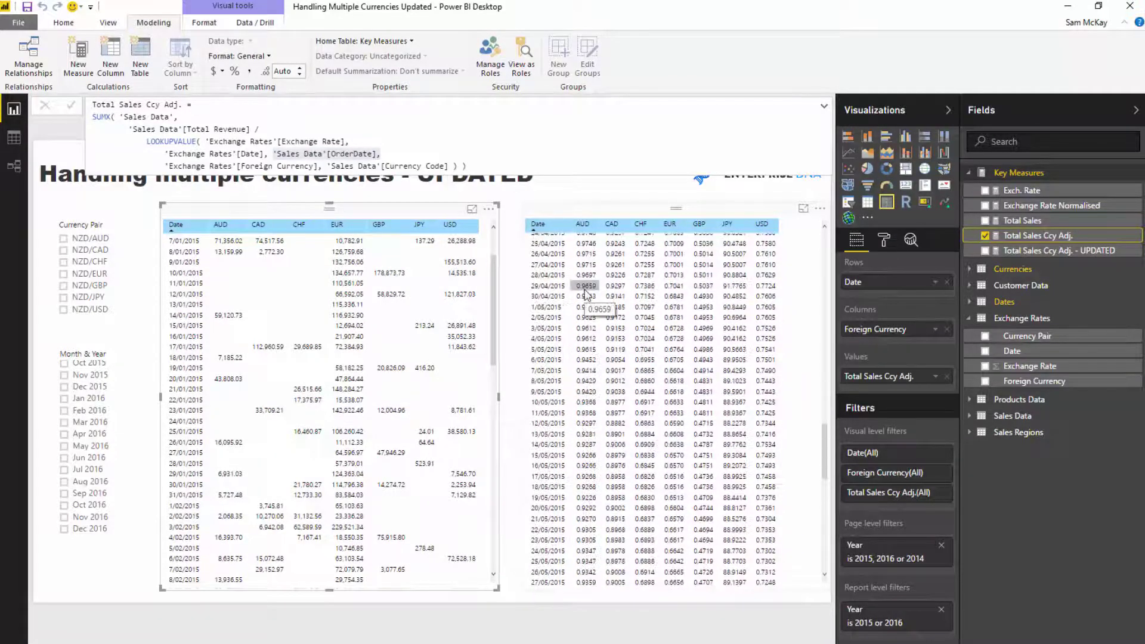
{"action": "scroll", "coordinate": [599, 295], "scroll_direction": "down", "scroll_amount": 5}
{"action": "scroll", "coordinate": [334, 334], "scroll_direction": "down", "scroll_amount": 10}
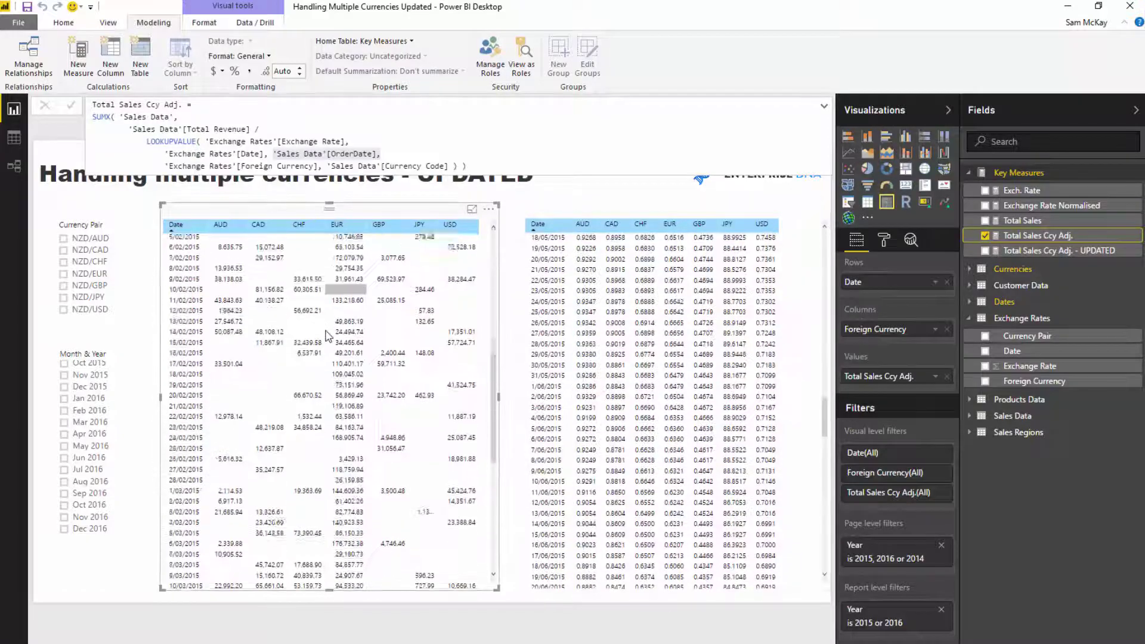
{"action": "scroll", "coordinate": [327, 335], "scroll_direction": "down", "scroll_amount": 17}
{"action": "scroll", "coordinate": [327, 336], "scroll_direction": "up", "scroll_amount": 20}
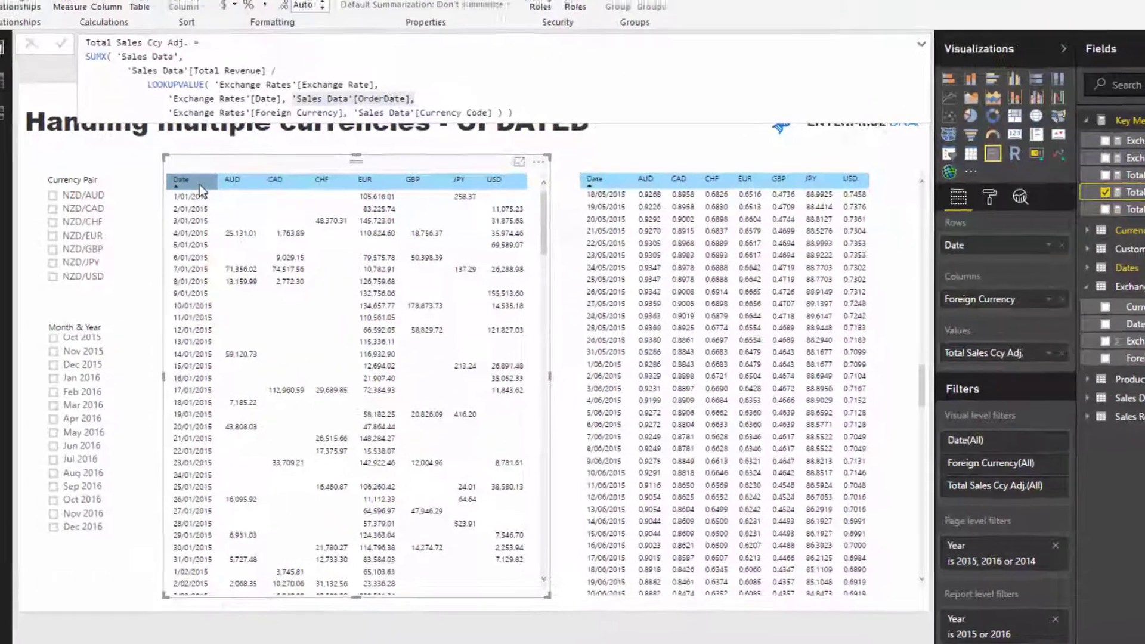
Sort both matrices by date, newest first, and scroll to the Infinity values on dates lacking rates.
{"action": "left_click", "coordinate": [199, 185]}
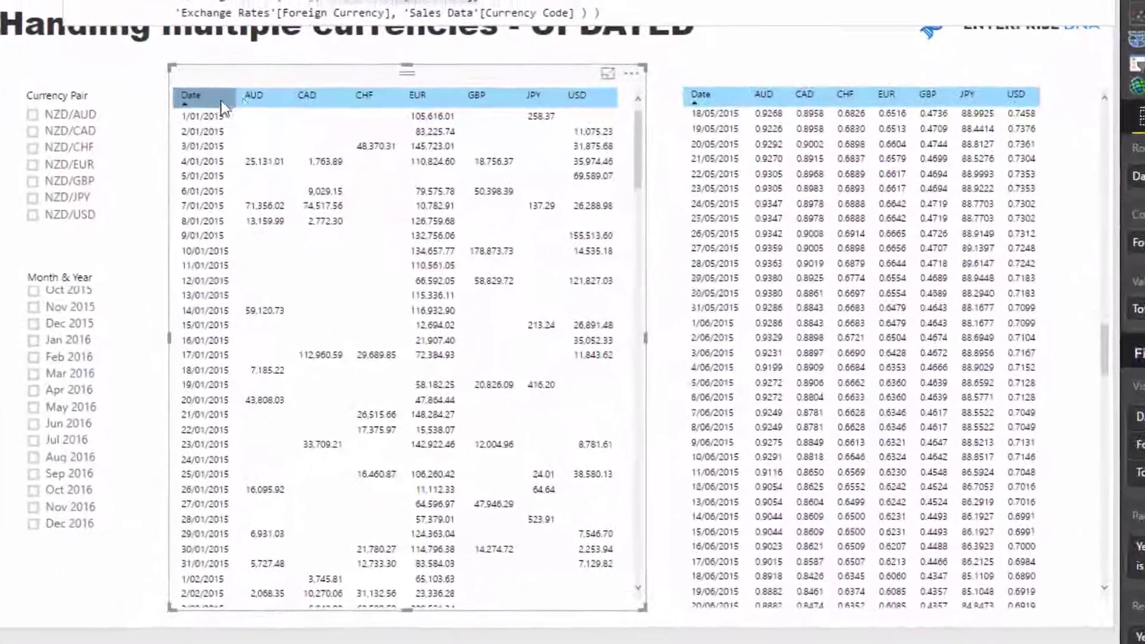
{"action": "left_click", "coordinate": [599, 173]}
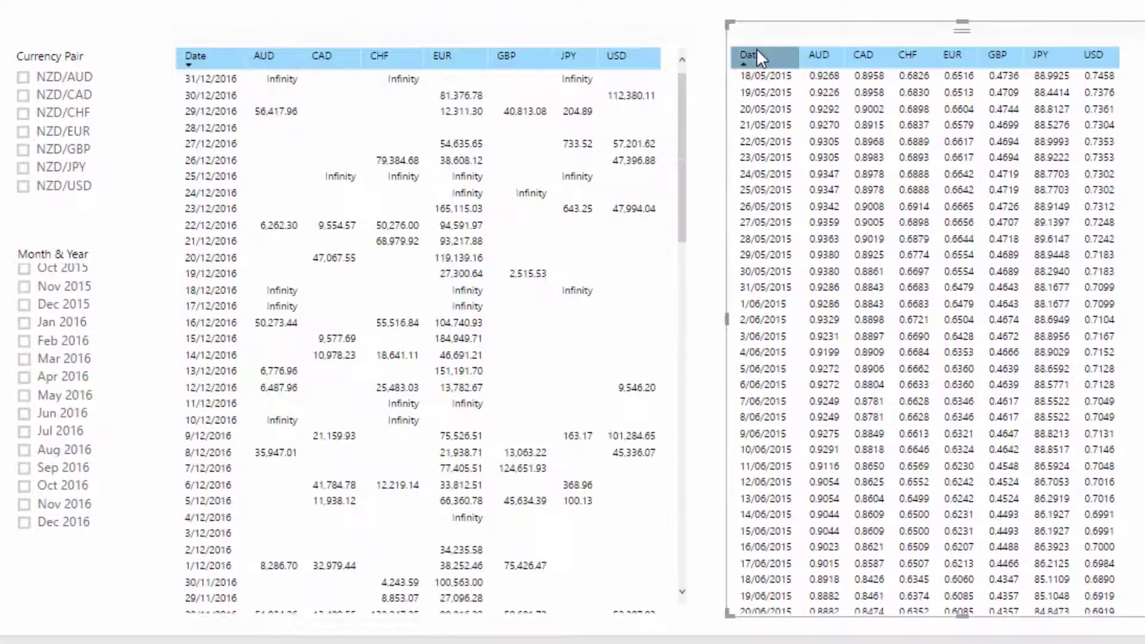
{"action": "left_click", "coordinate": [757, 53]}
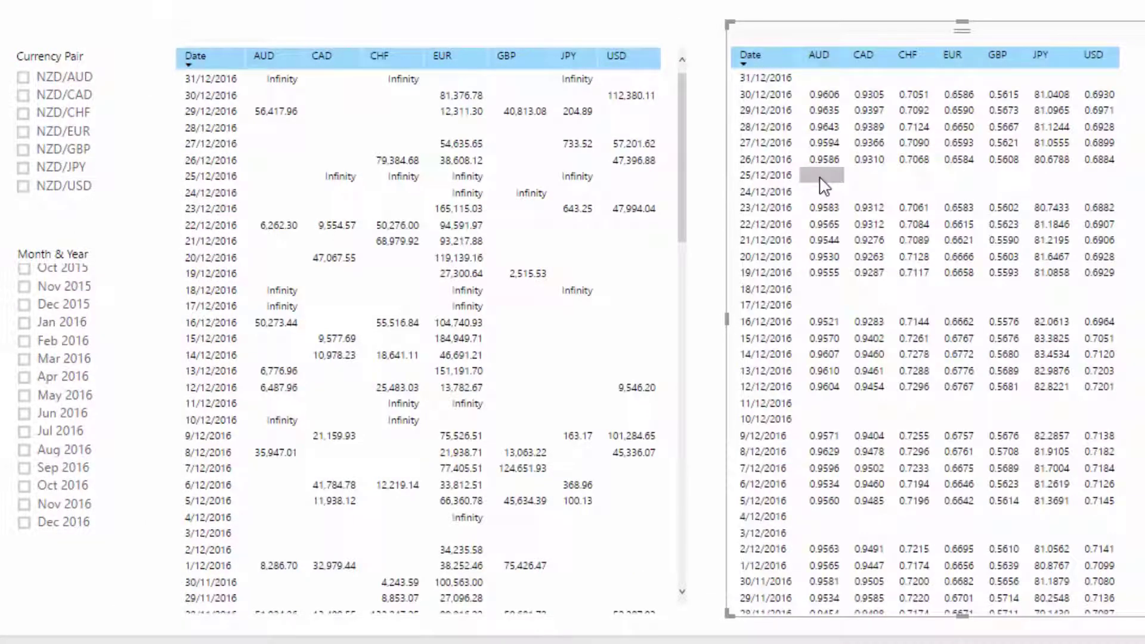
{"action": "scroll", "coordinate": [483, 194], "scroll_direction": "down", "scroll_amount": 3}
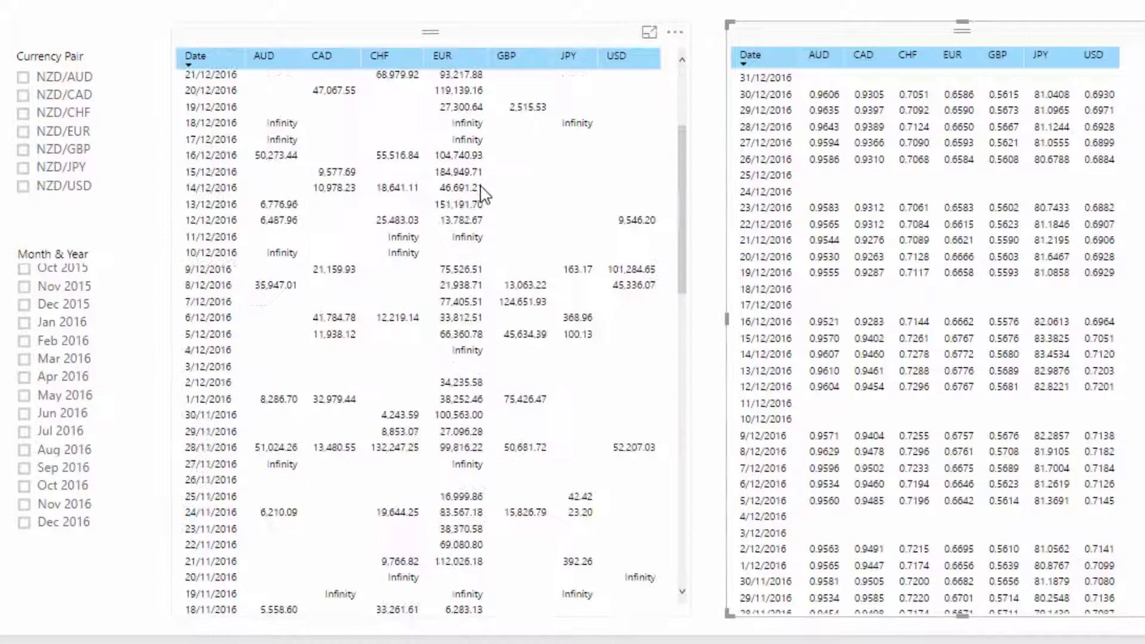
{"action": "scroll", "coordinate": [483, 193], "scroll_direction": "down", "scroll_amount": 1}
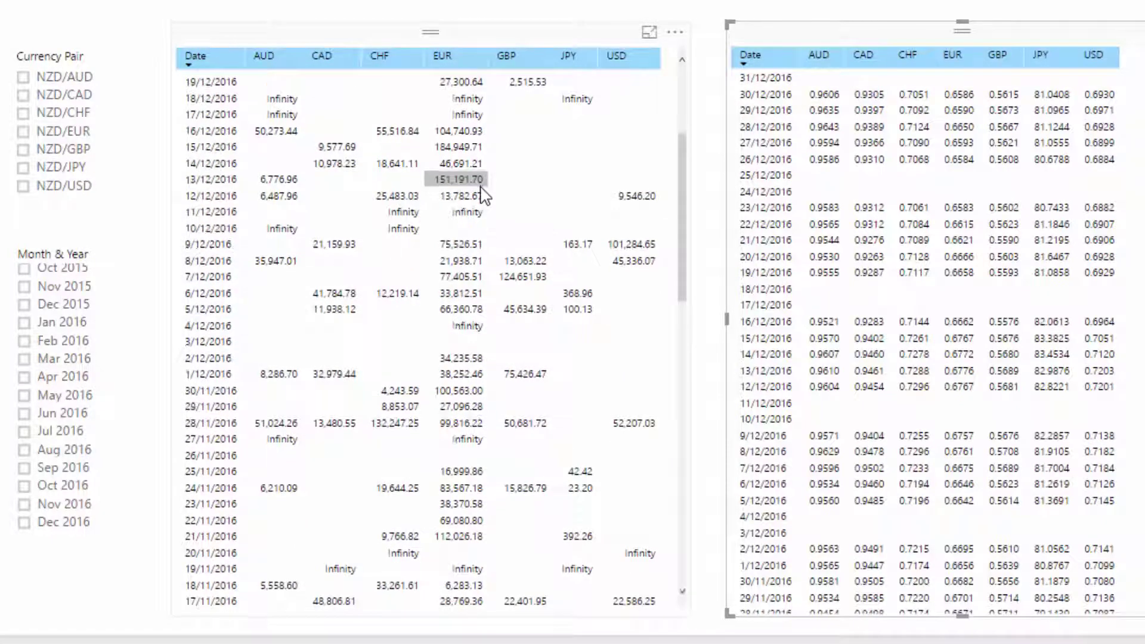
{"action": "scroll", "coordinate": [483, 194], "scroll_direction": "down", "scroll_amount": 2}
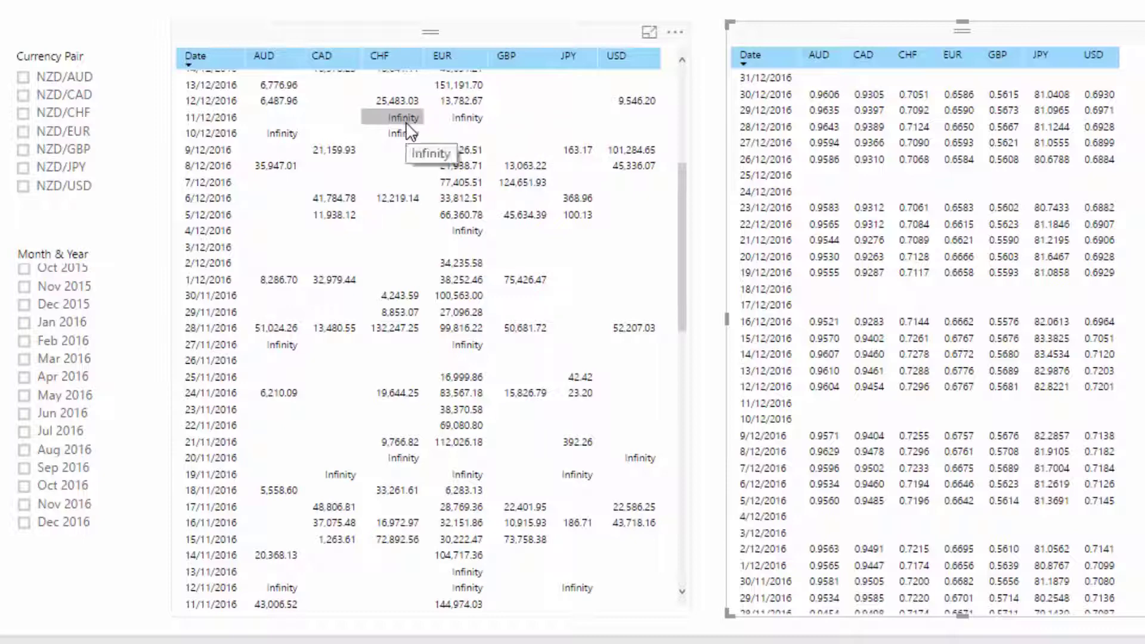
{"action": "scroll", "coordinate": [407, 130], "scroll_direction": "up", "scroll_amount": 5}
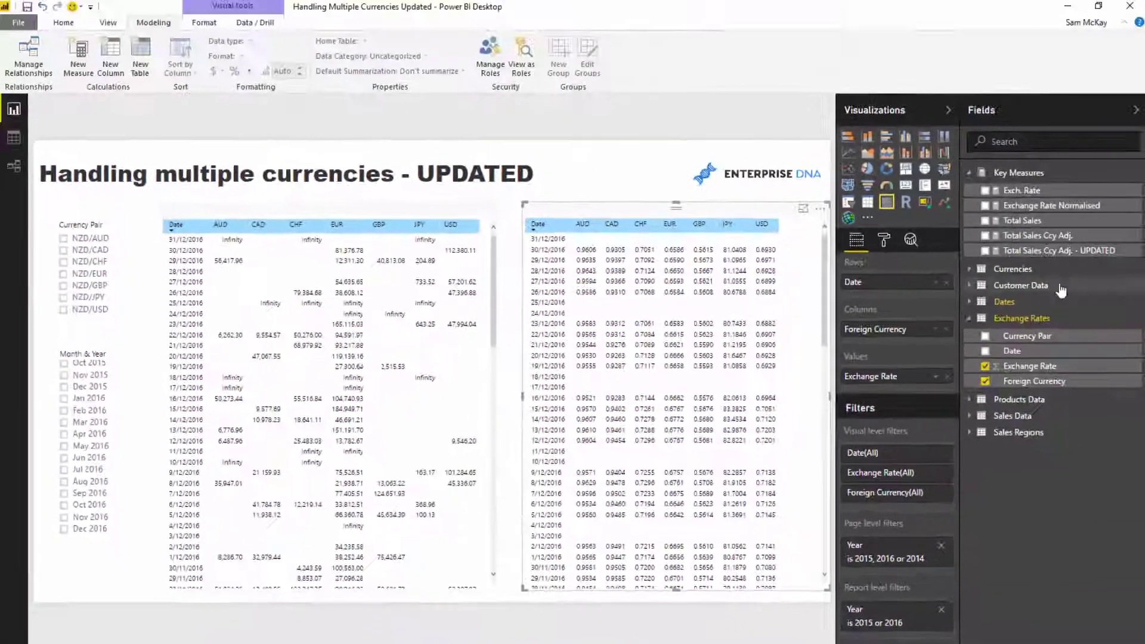
{"action": "left_click", "coordinate": [1031, 236]}
{"action": "left_click_drag", "start_coordinate": [494, 161], "coordinate": [184, 116]}
{"action": "left_click", "coordinate": [456, 146]}
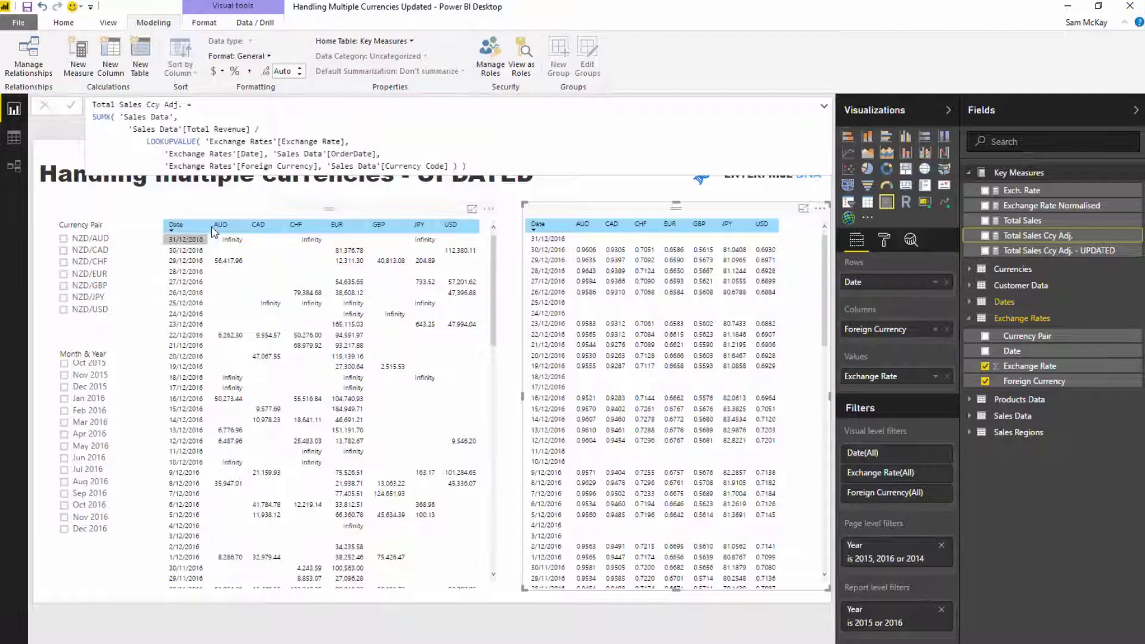
{"action": "left_click", "coordinate": [350, 198]}
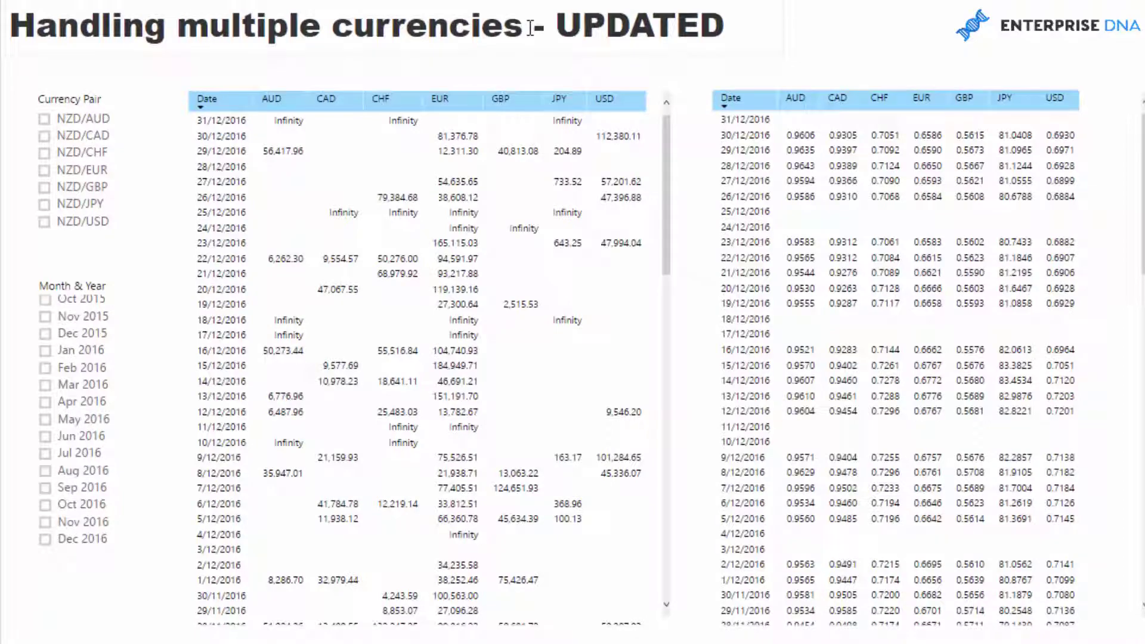
{"action": "left_click", "coordinate": [245, 352]}
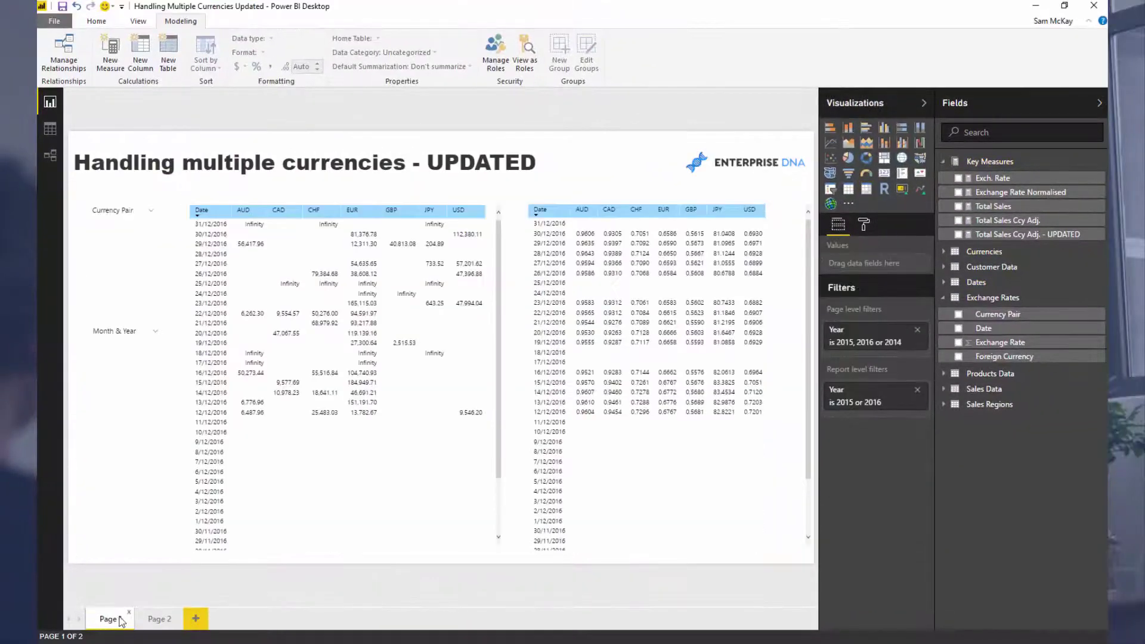
Duplicate Page 1 into a new report page.
{"action": "left_click", "coordinate": [156, 619]}
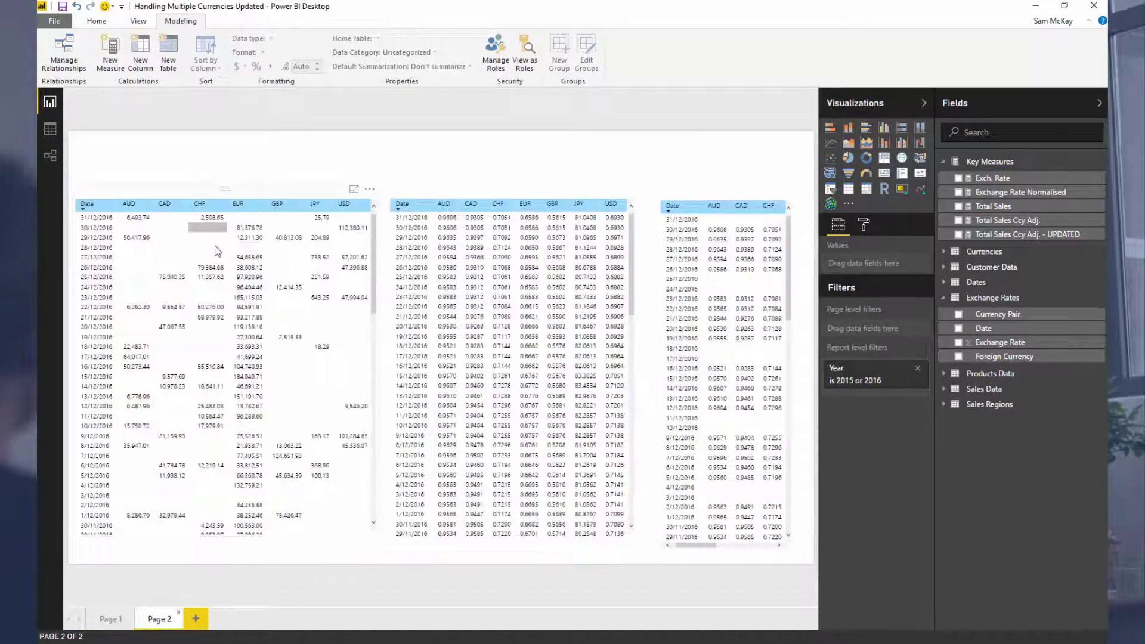
{"action": "left_click", "coordinate": [121, 622]}
{"action": "right_click", "coordinate": [113, 620]}
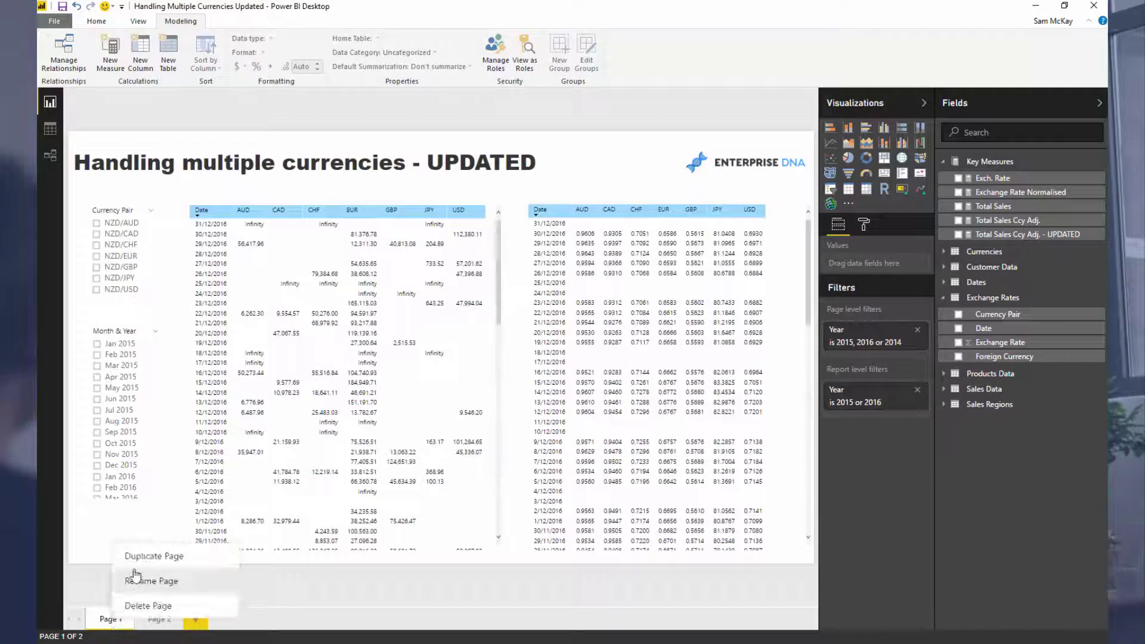
{"action": "left_click", "coordinate": [138, 563]}
Use Total Sales Ccy Adj. - UPDATED as sales values and add Exchange Rate Normalised to the rate matrix.
{"action": "left_click", "coordinate": [394, 203]}
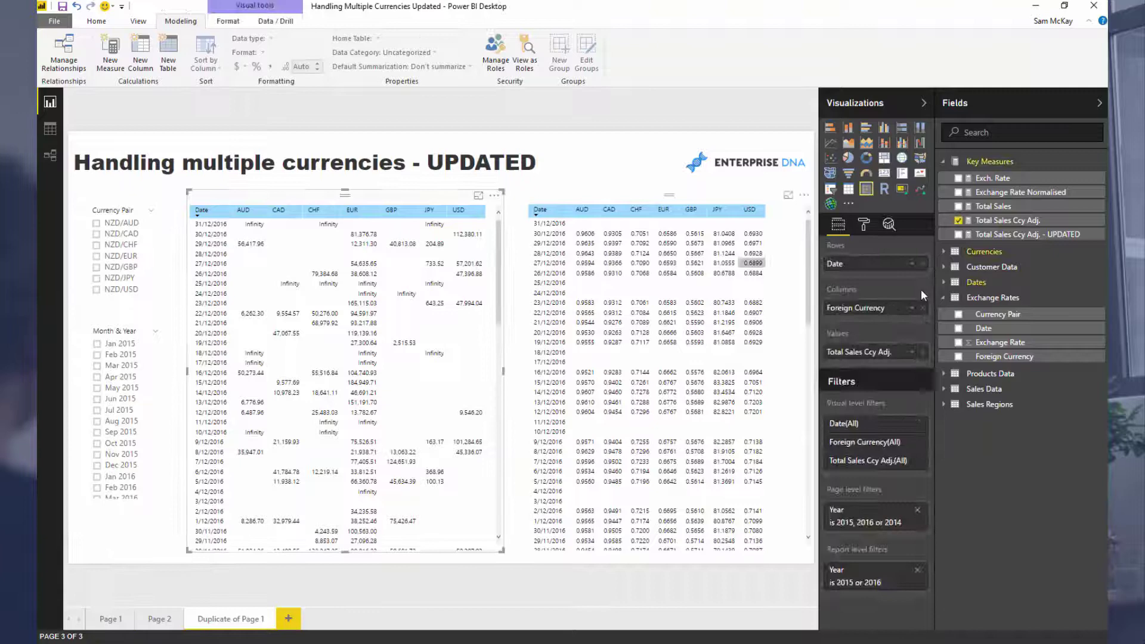
{"action": "left_click_drag", "start_coordinate": [1011, 236], "coordinate": [891, 358]}
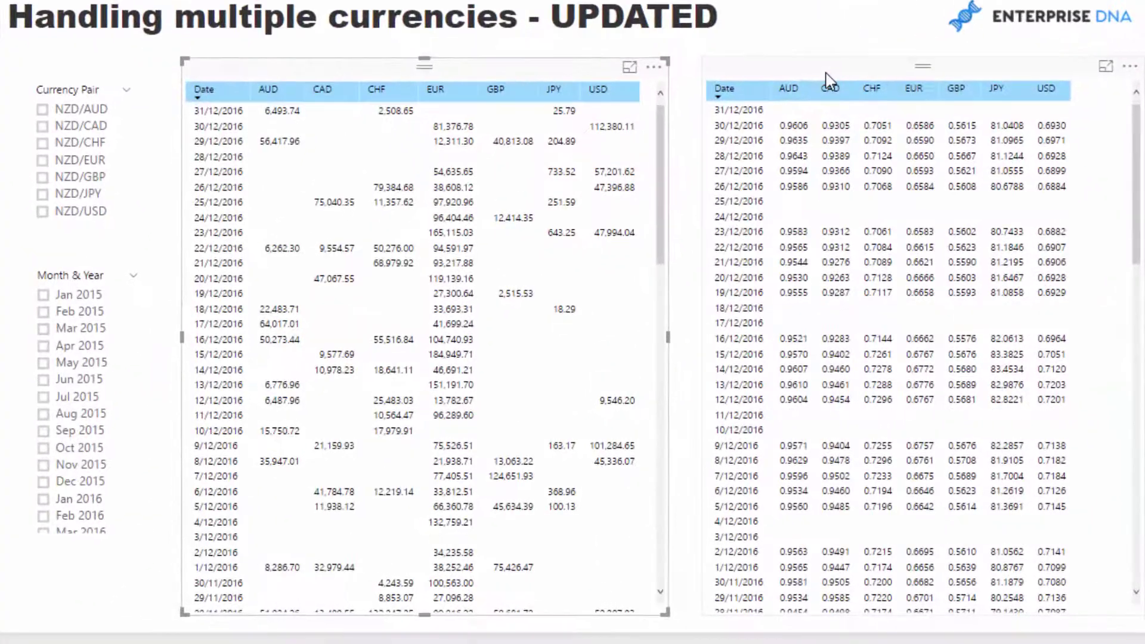
{"action": "left_click", "coordinate": [829, 78]}
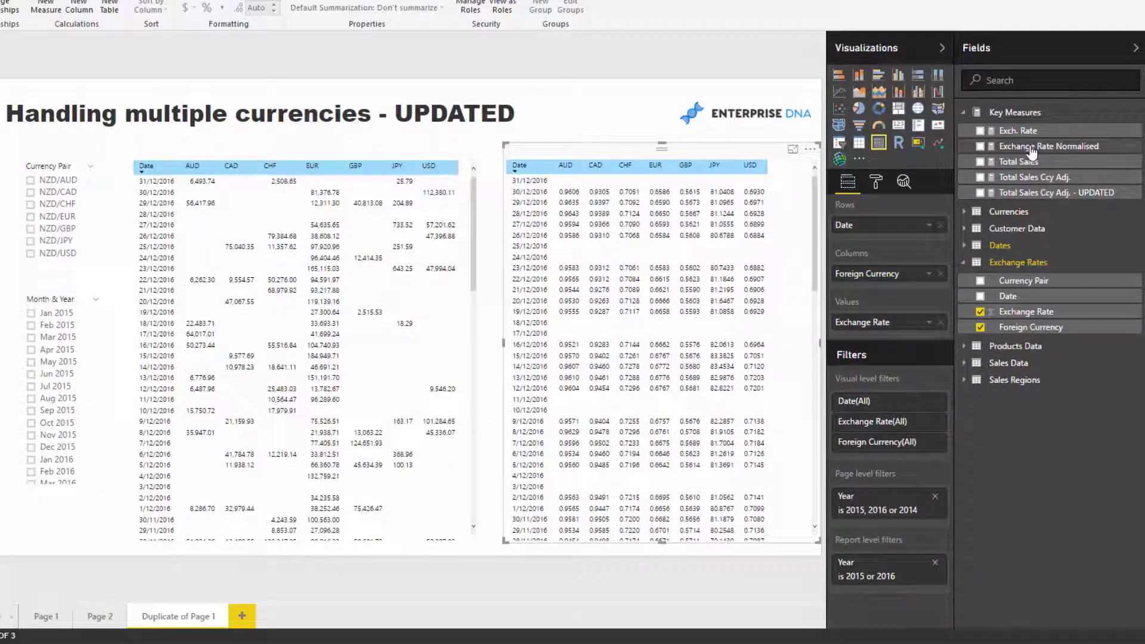
{"action": "left_click_drag", "start_coordinate": [1031, 148], "coordinate": [902, 334]}
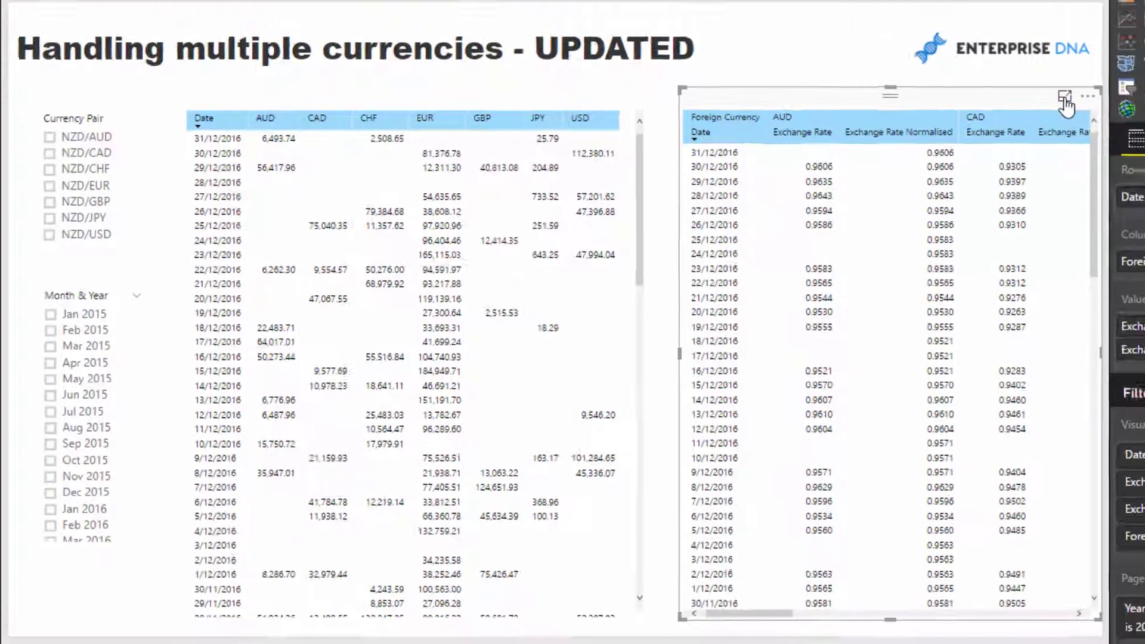
Show the exchange rate matrix in Focus mode to compare Exchange Rate with Exchange Rate Normalised.
{"action": "left_click", "coordinate": [1108, 89]}
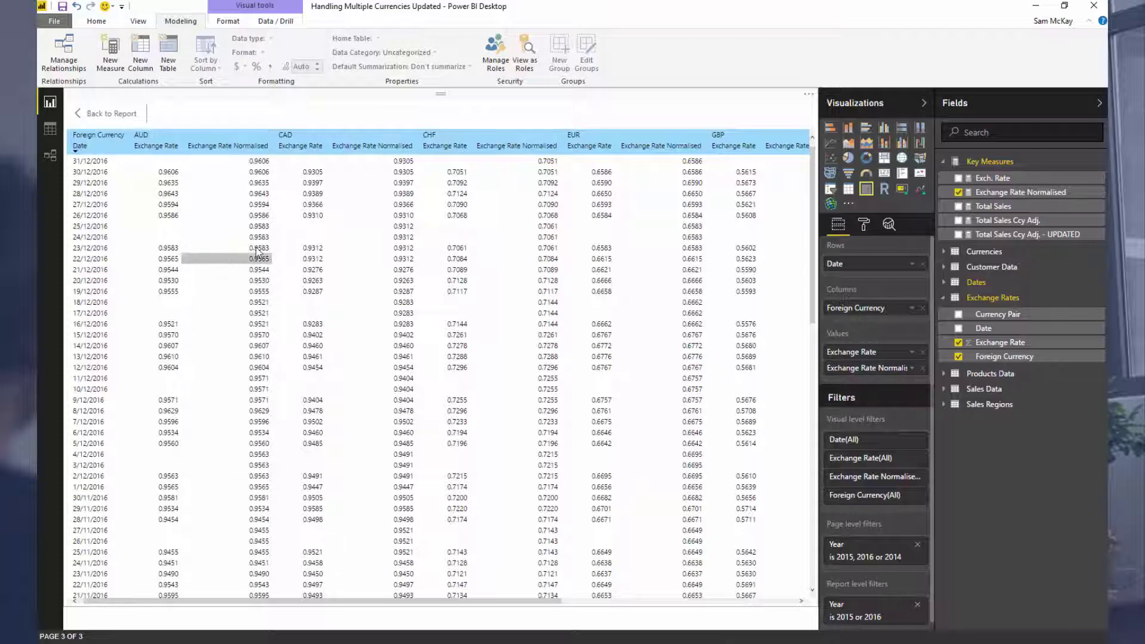
Go back to the report and display the Exchange Rate Normalised DAX formula.
{"action": "left_click", "coordinate": [114, 116]}
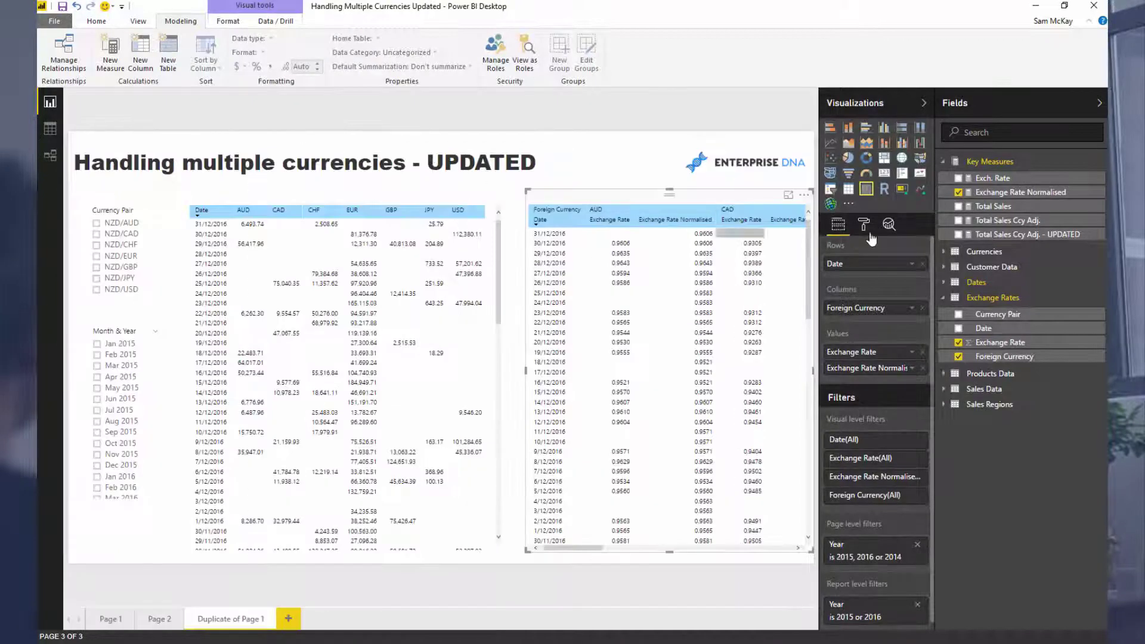
{"action": "left_click", "coordinate": [1020, 192]}
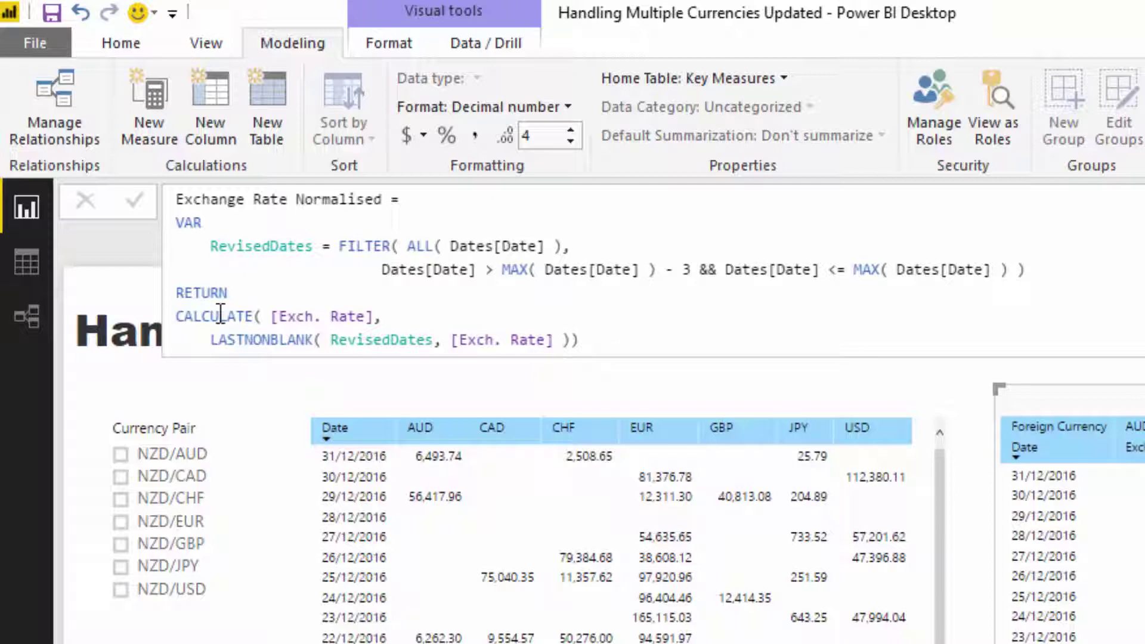
{"action": "left_click", "coordinate": [179, 223]}
{"action": "left_click_drag", "start_coordinate": [224, 225], "coordinate": [1031, 269]}
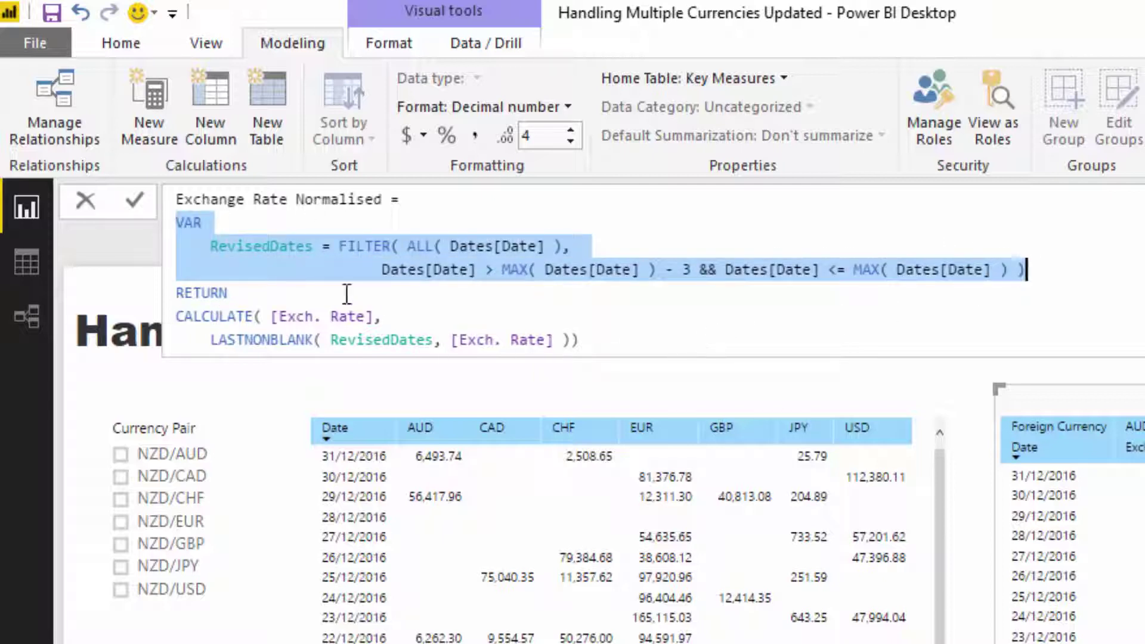
{"action": "left_click_drag", "start_coordinate": [270, 316], "coordinate": [353, 318]}
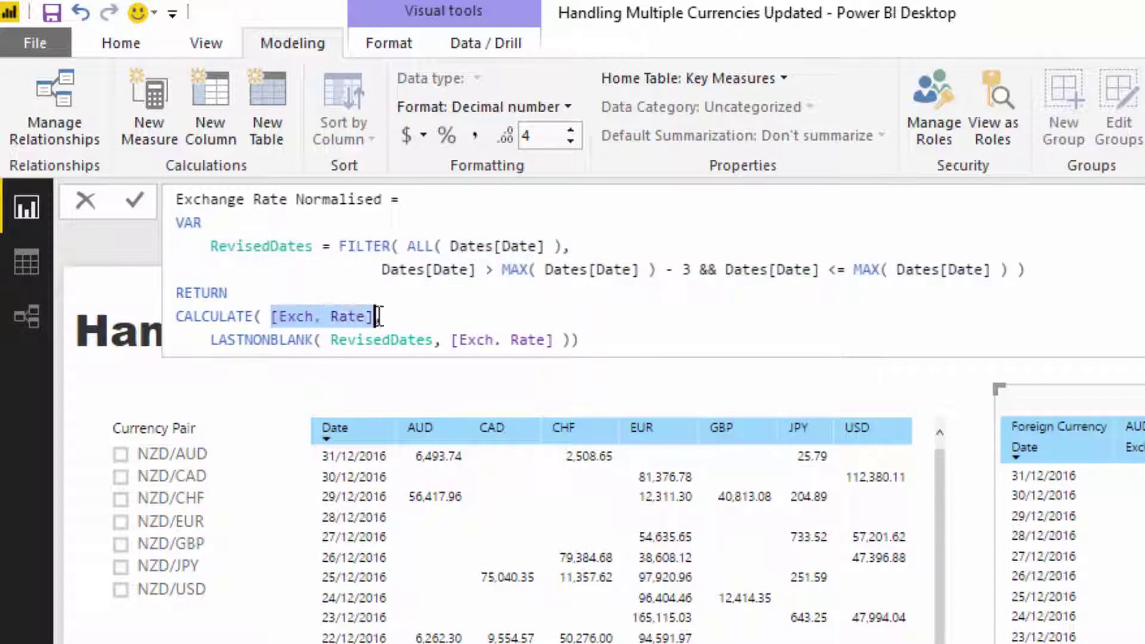
{"action": "left_click_drag", "start_coordinate": [212, 339], "coordinate": [331, 340]}
{"action": "left_click", "coordinate": [435, 337]}
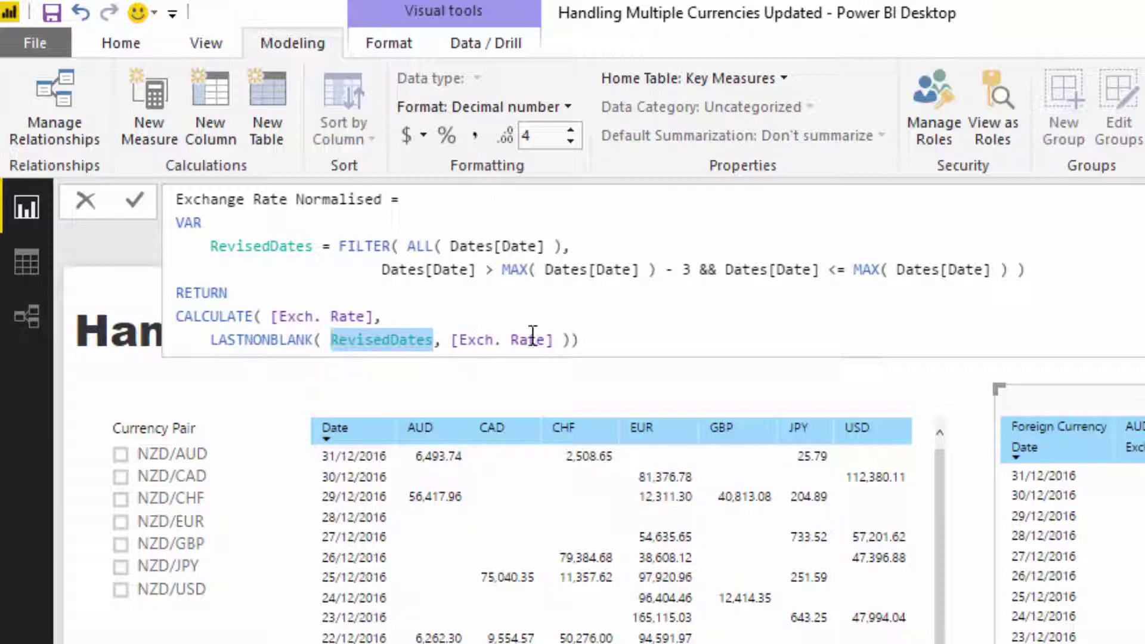
{"action": "left_click_drag", "start_coordinate": [600, 326], "coordinate": [218, 314]}
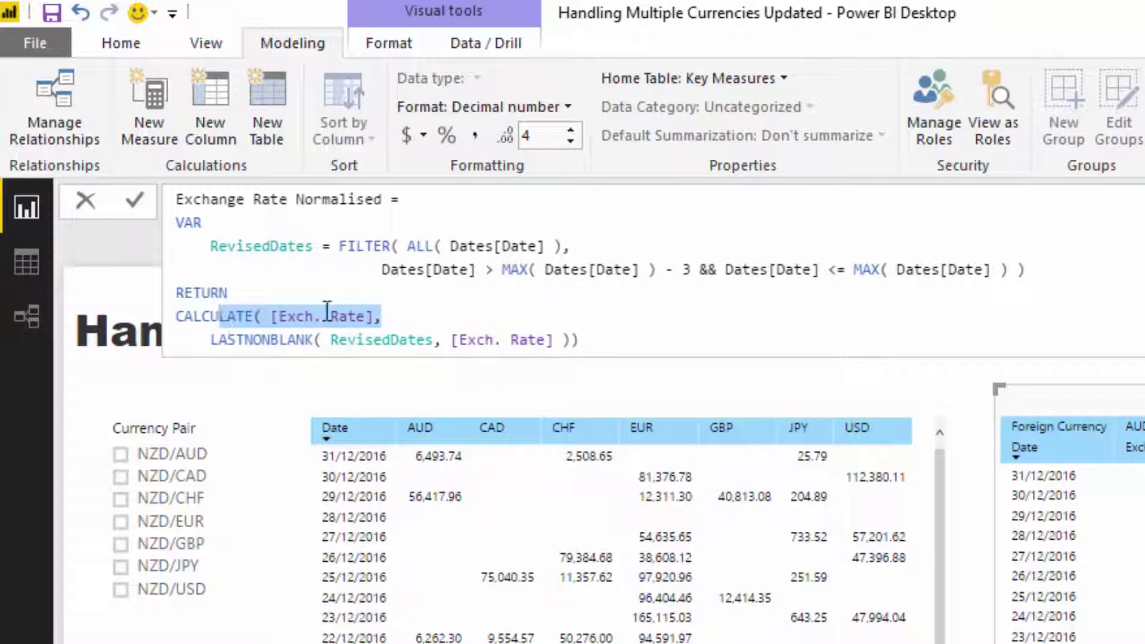
{"action": "left_click", "coordinate": [1073, 270]}
{"action": "left_click_drag", "start_coordinate": [1072, 270], "coordinate": [228, 246]}
{"action": "left_click", "coordinate": [436, 341]}
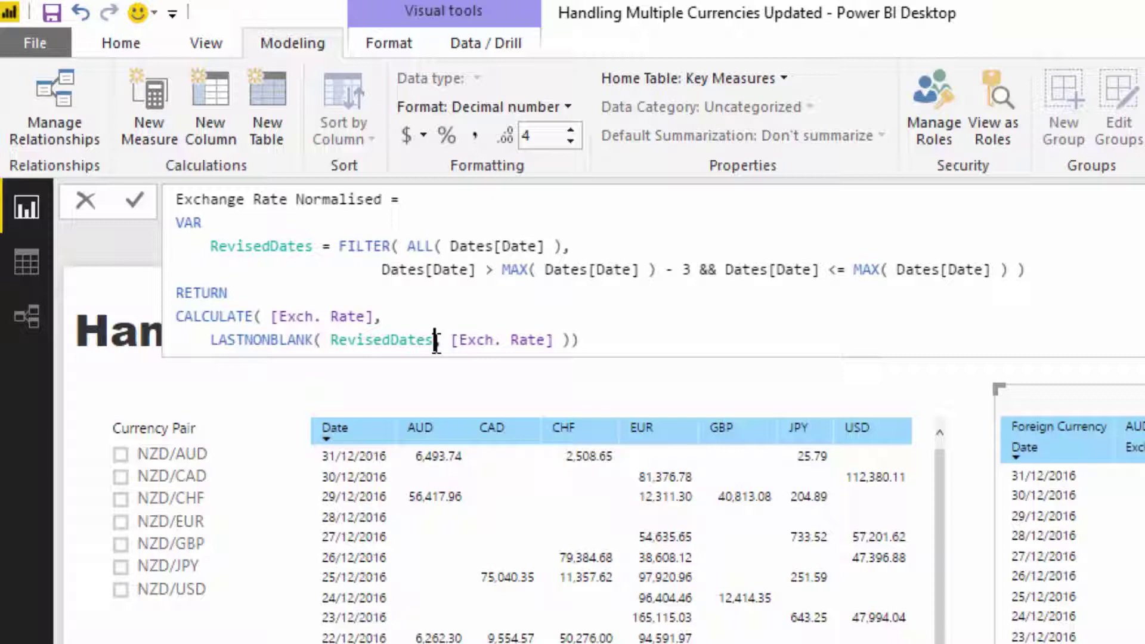
{"action": "left_click_drag", "start_coordinate": [436, 343], "coordinate": [350, 342]}
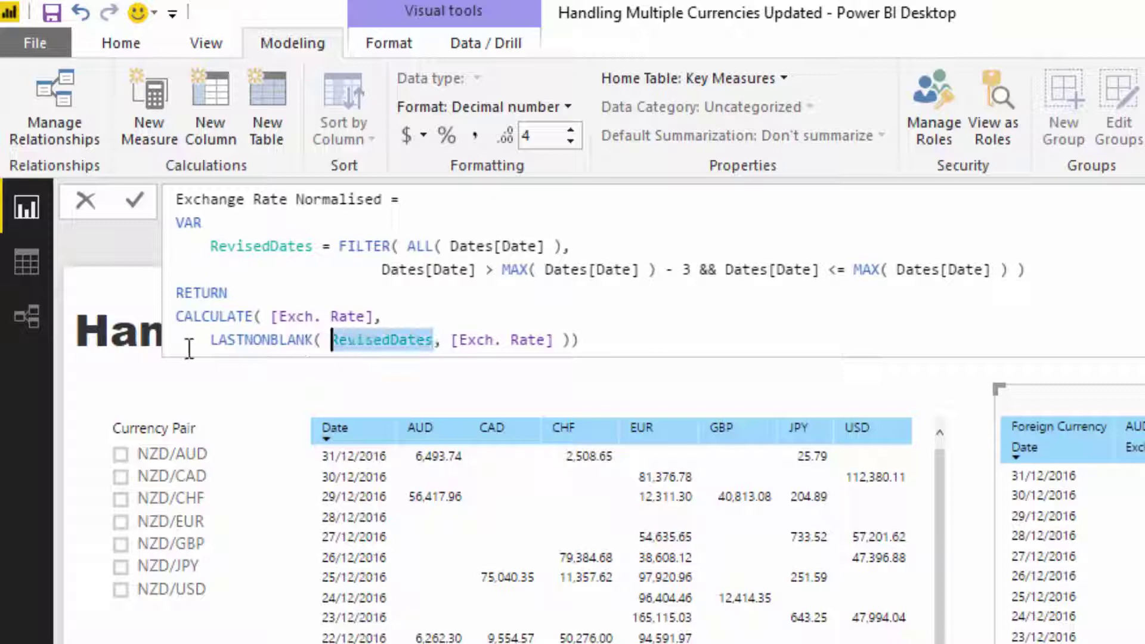
{"action": "left_click_drag", "start_coordinate": [209, 341], "coordinate": [583, 356]}
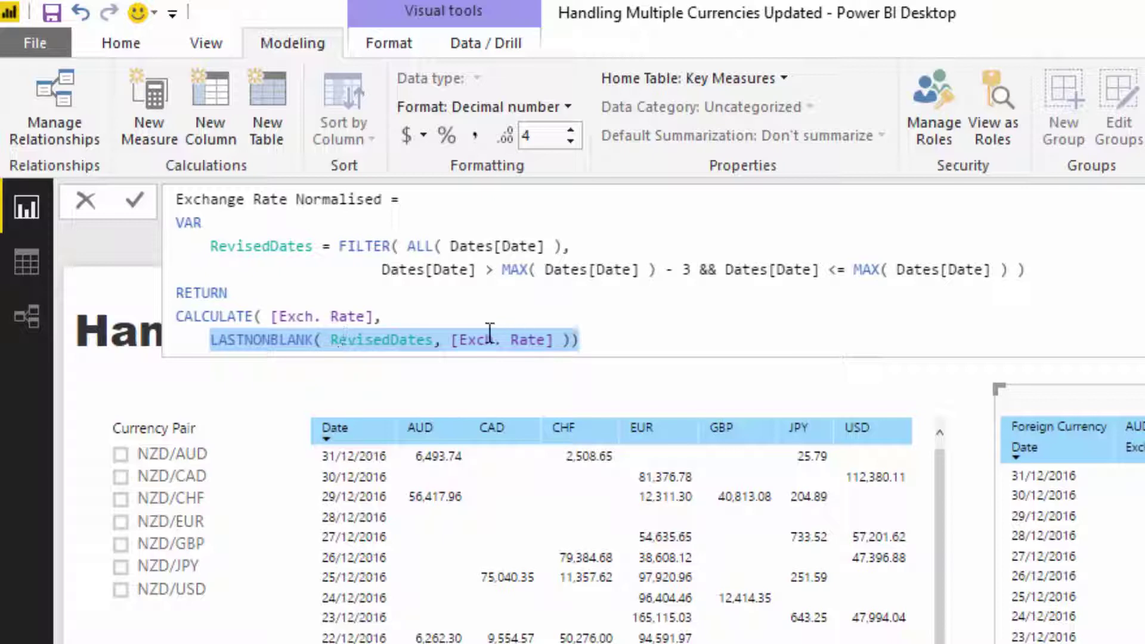
{"action": "left_click", "coordinate": [453, 341]}
{"action": "left_click_drag", "start_coordinate": [453, 340], "coordinate": [555, 340]}
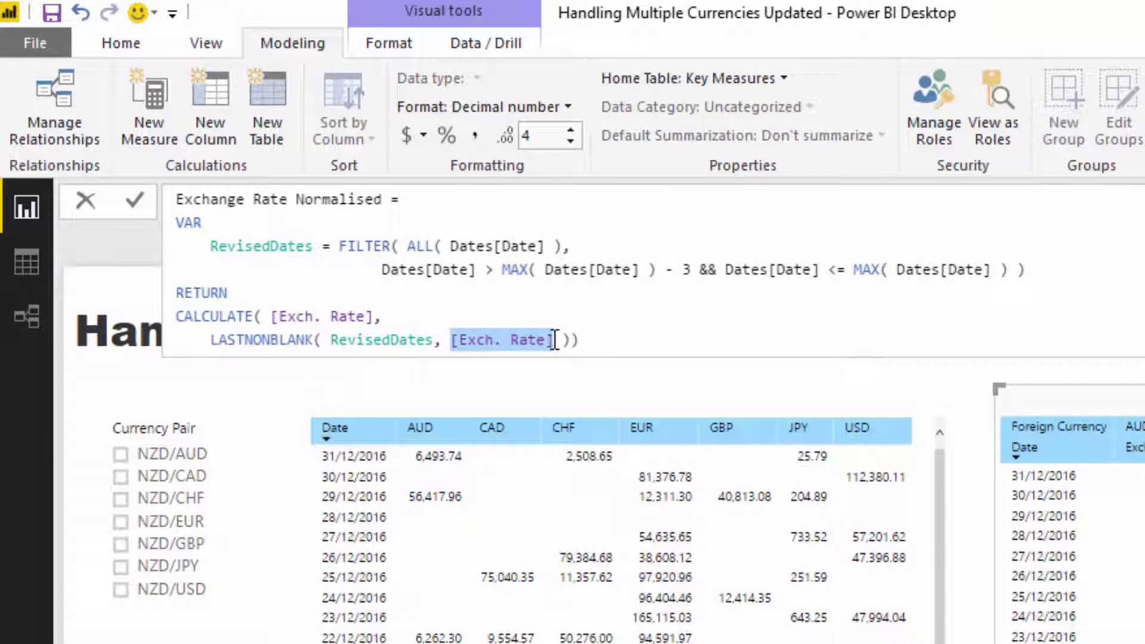
{"action": "left_click", "coordinate": [668, 351]}
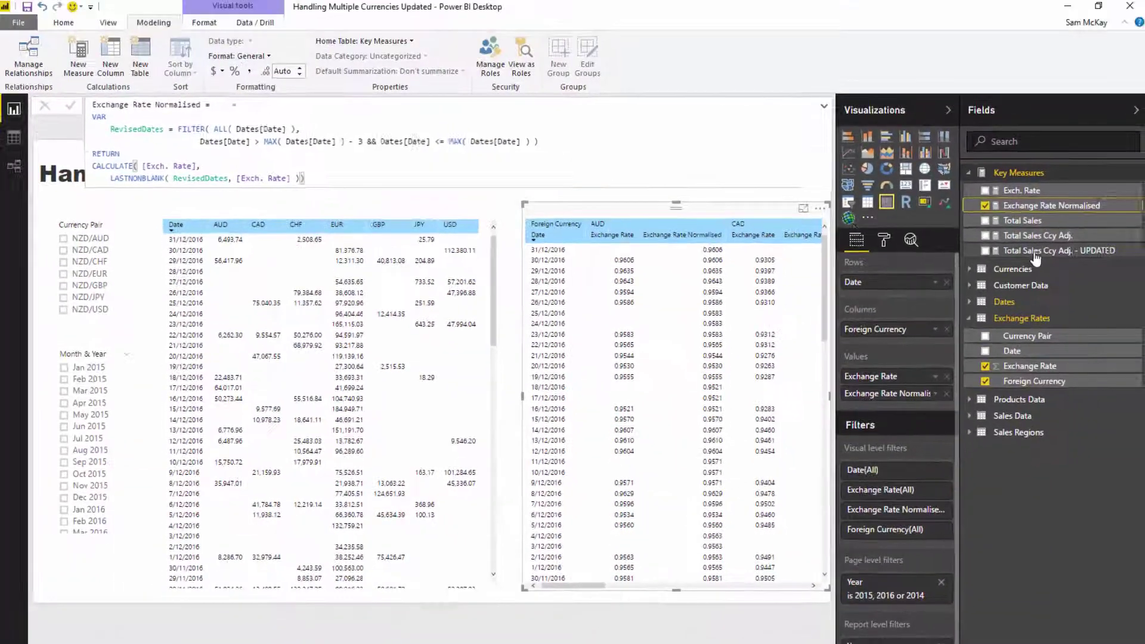
Review the UPDATED formula's Sales Data, Total Revenue and Exchange Rate Normalised parts, then commit it.
{"action": "left_click", "coordinate": [1035, 252]}
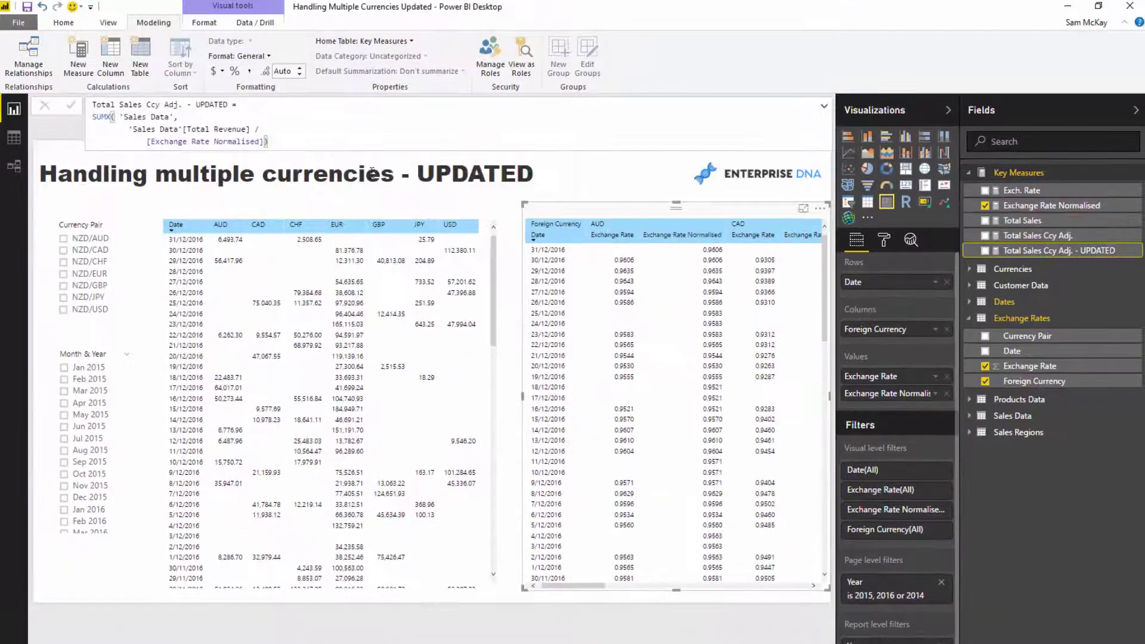
{"action": "left_click_drag", "start_coordinate": [270, 143], "coordinate": [31, 91]}
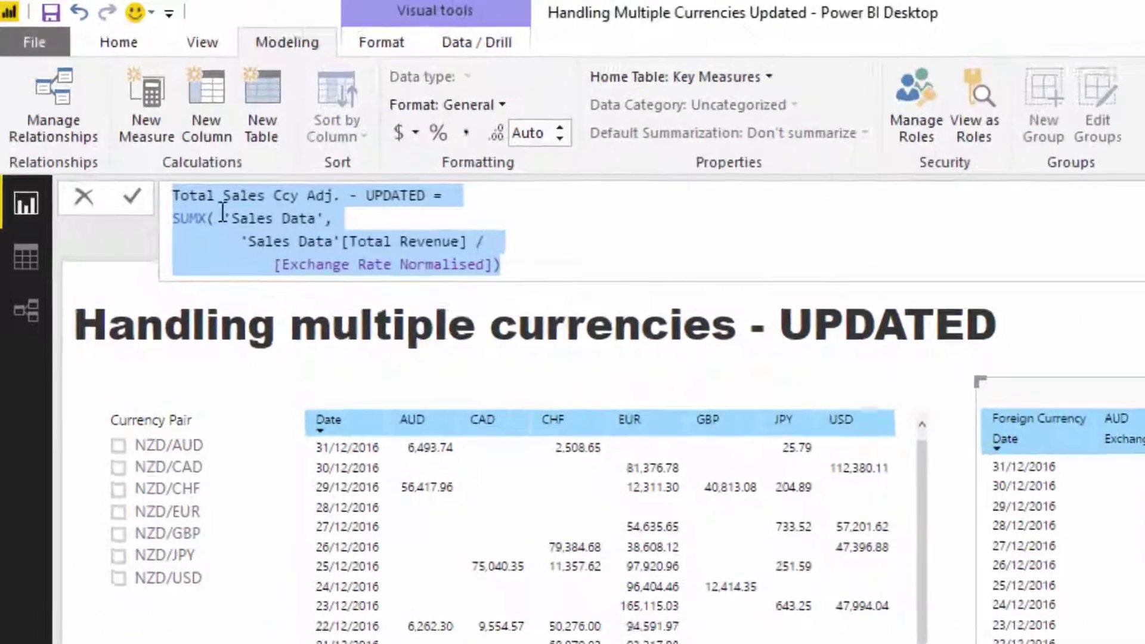
{"action": "left_click_drag", "start_coordinate": [225, 219], "coordinate": [323, 218]}
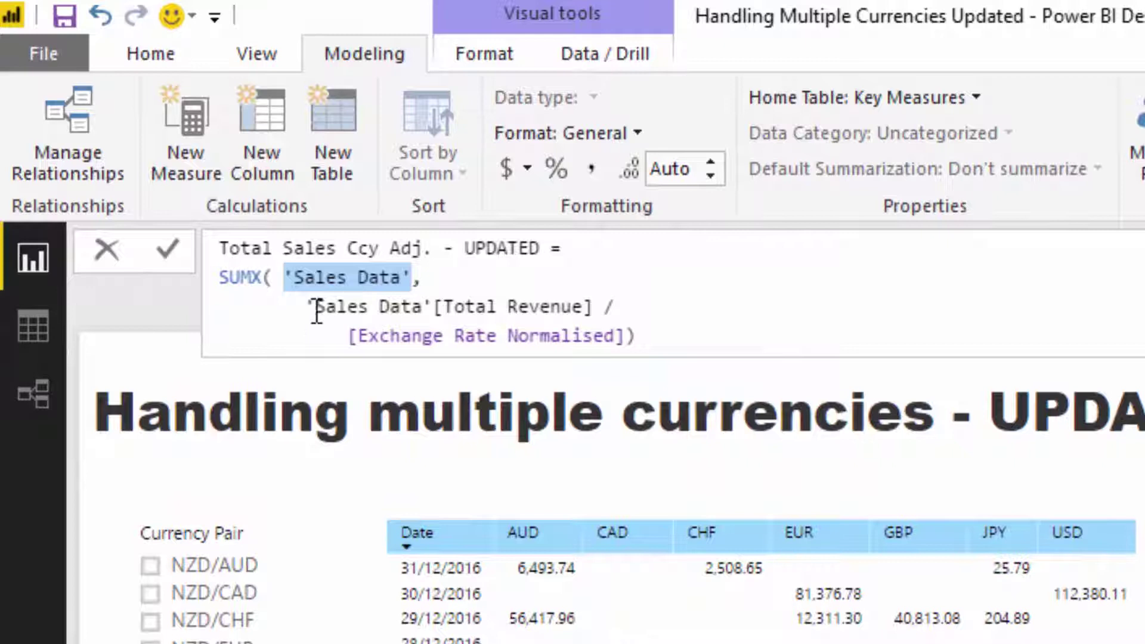
{"action": "left_click_drag", "start_coordinate": [306, 306], "coordinate": [595, 301]}
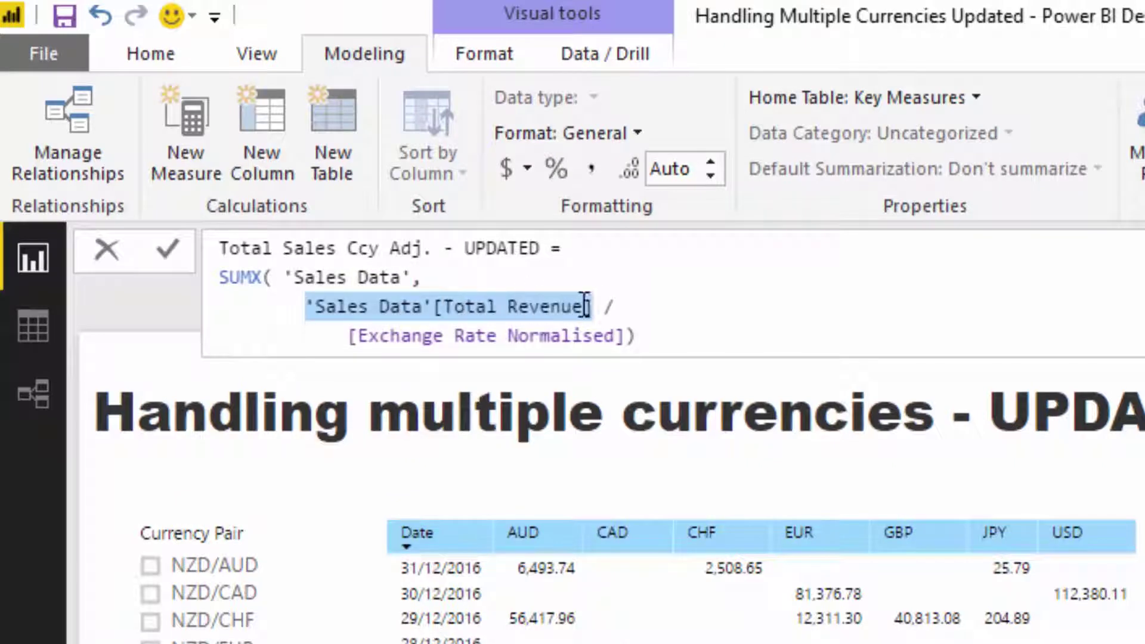
{"action": "left_click_drag", "start_coordinate": [343, 334], "coordinate": [625, 336]}
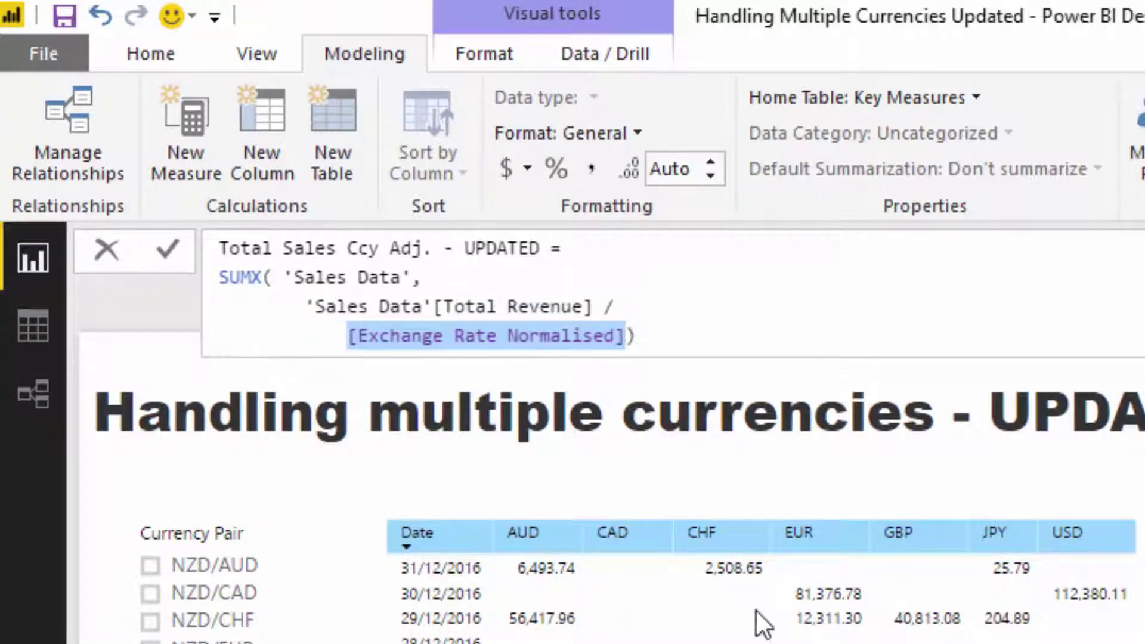
{"action": "left_click", "coordinate": [745, 492]}
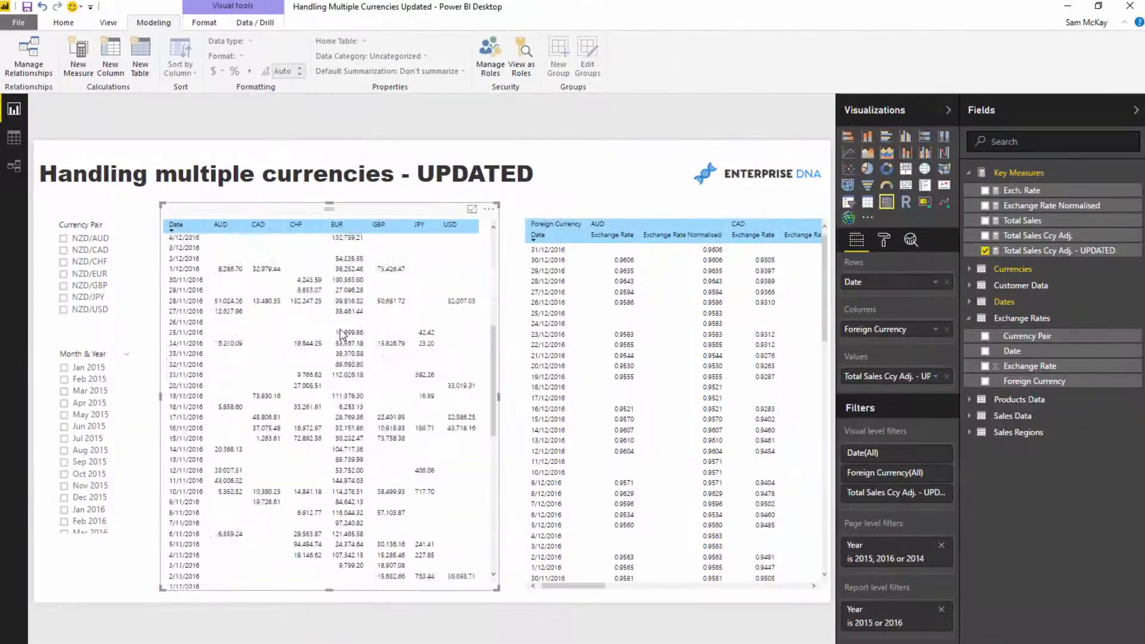
{"action": "scroll", "coordinate": [484, 475], "scroll_direction": "down", "scroll_amount": 10}
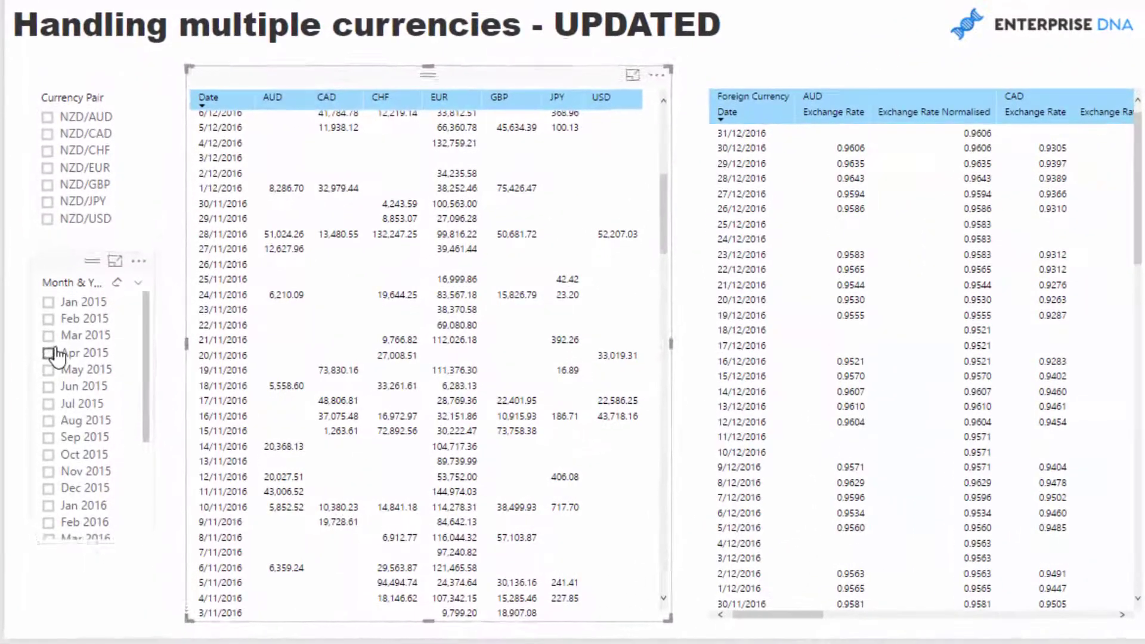
Filter to Apr 2015 and, after trying NZD/EUR and NZD/CHF, settle on the NZD/GBP pair.
{"action": "left_click", "coordinate": [63, 403]}
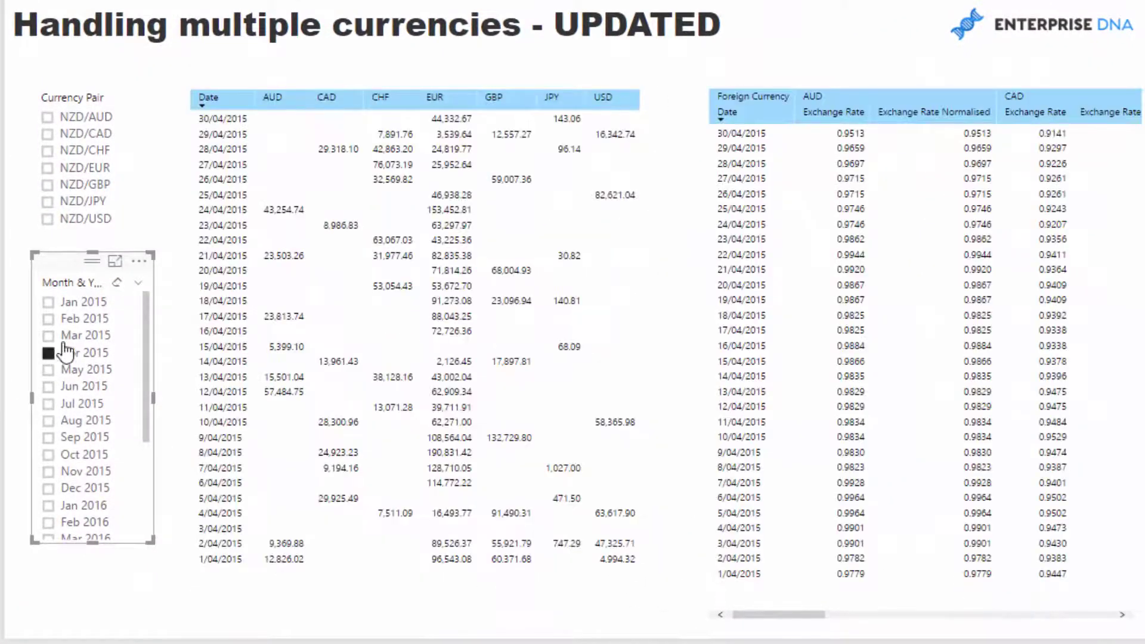
{"action": "left_click", "coordinate": [49, 168]}
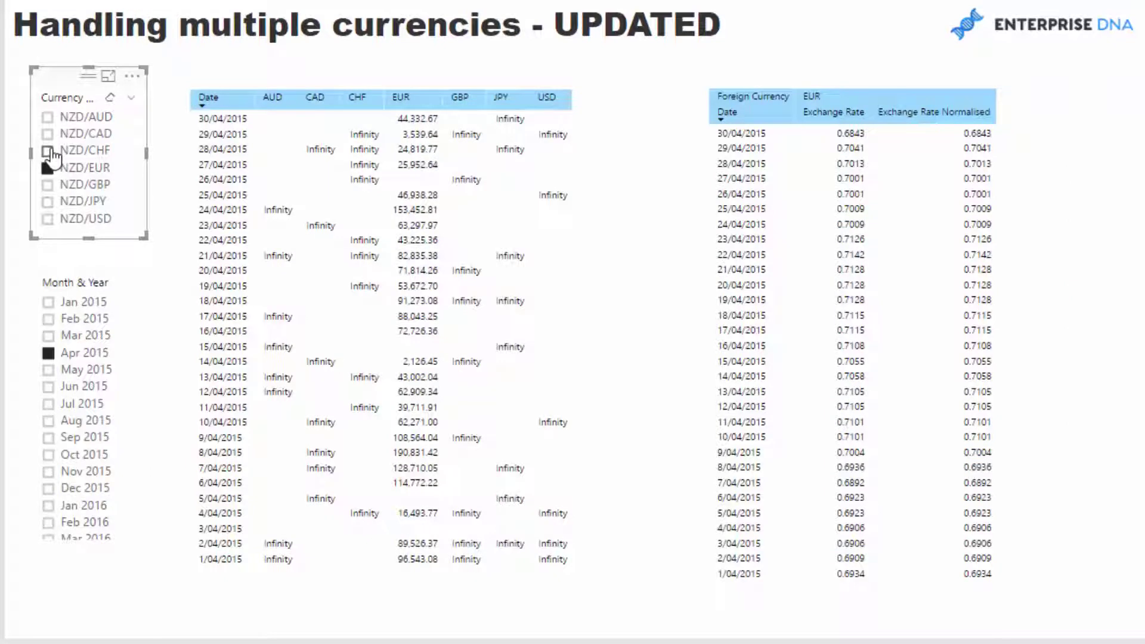
{"action": "left_click", "coordinate": [47, 151]}
{"action": "left_click", "coordinate": [48, 169]}
{"action": "left_click", "coordinate": [47, 185]}
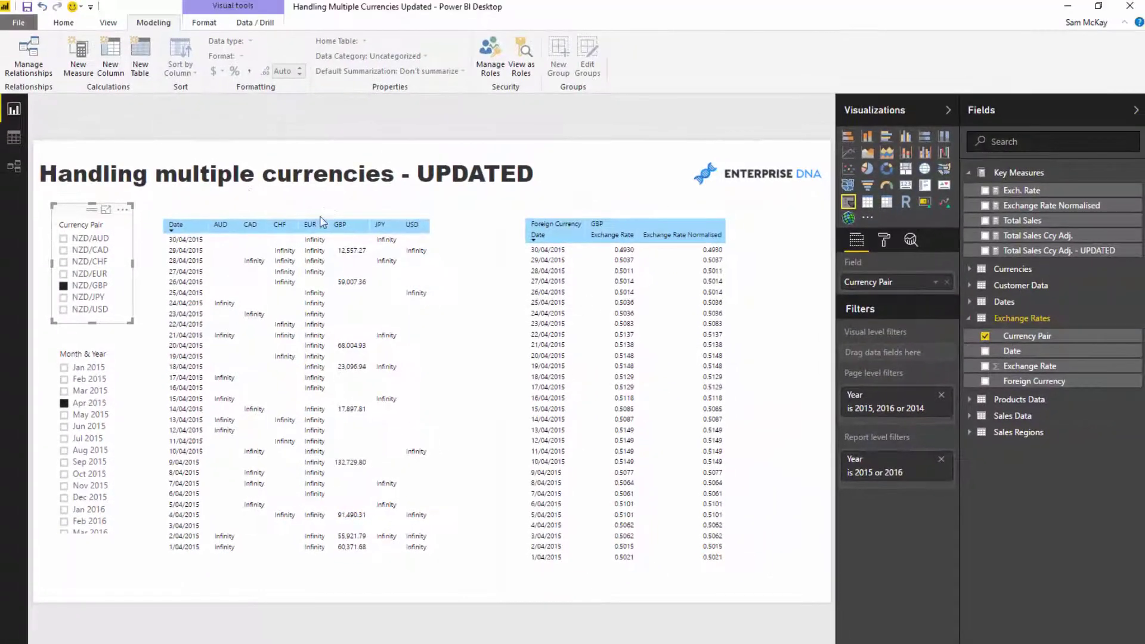
{"action": "left_click", "coordinate": [37, 92]}
Replace the slicer field with Currencies' Foreign Currency, test it with CHF, then clear the filter.
{"action": "left_click", "coordinate": [1012, 268]}
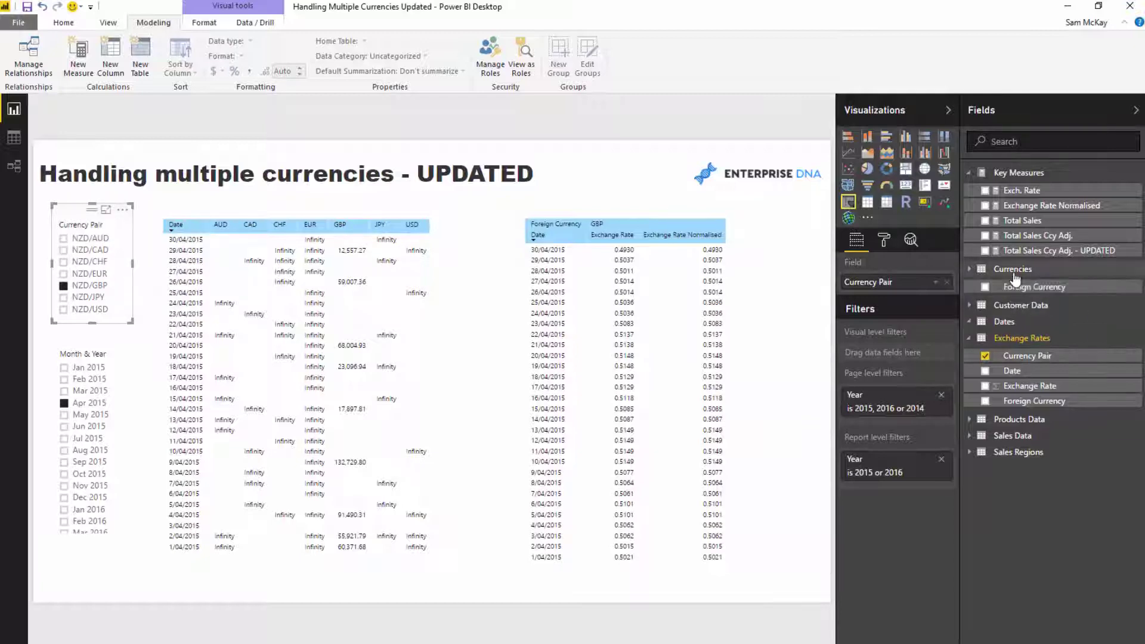
{"action": "left_click_drag", "start_coordinate": [1035, 287], "coordinate": [876, 282]}
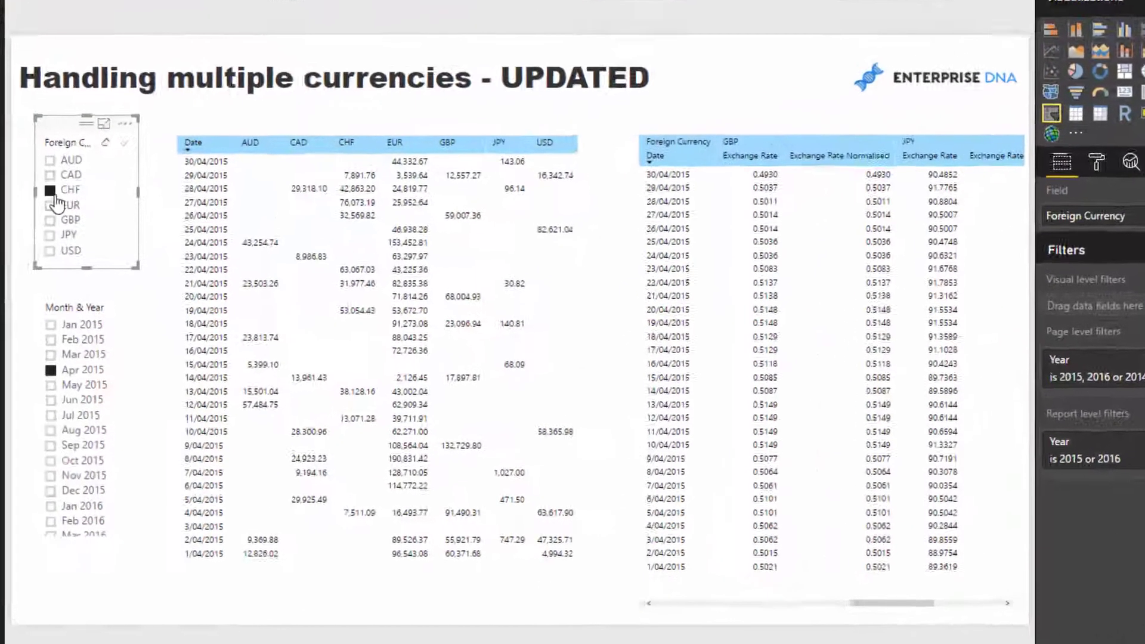
{"action": "left_click", "coordinate": [64, 262]}
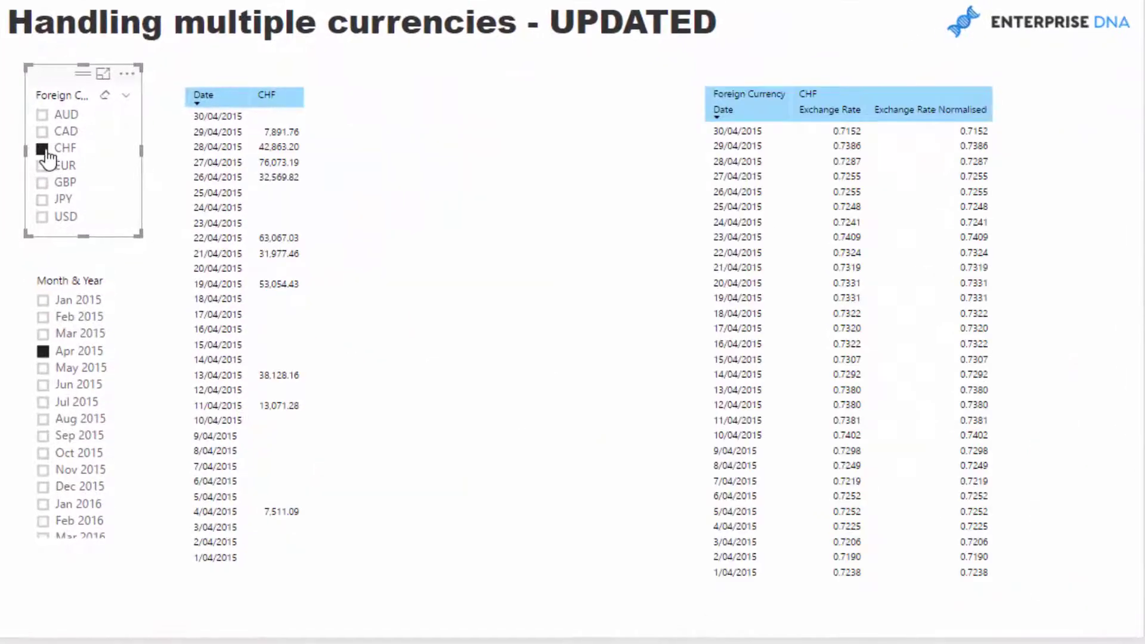
{"action": "left_click", "coordinate": [43, 149]}
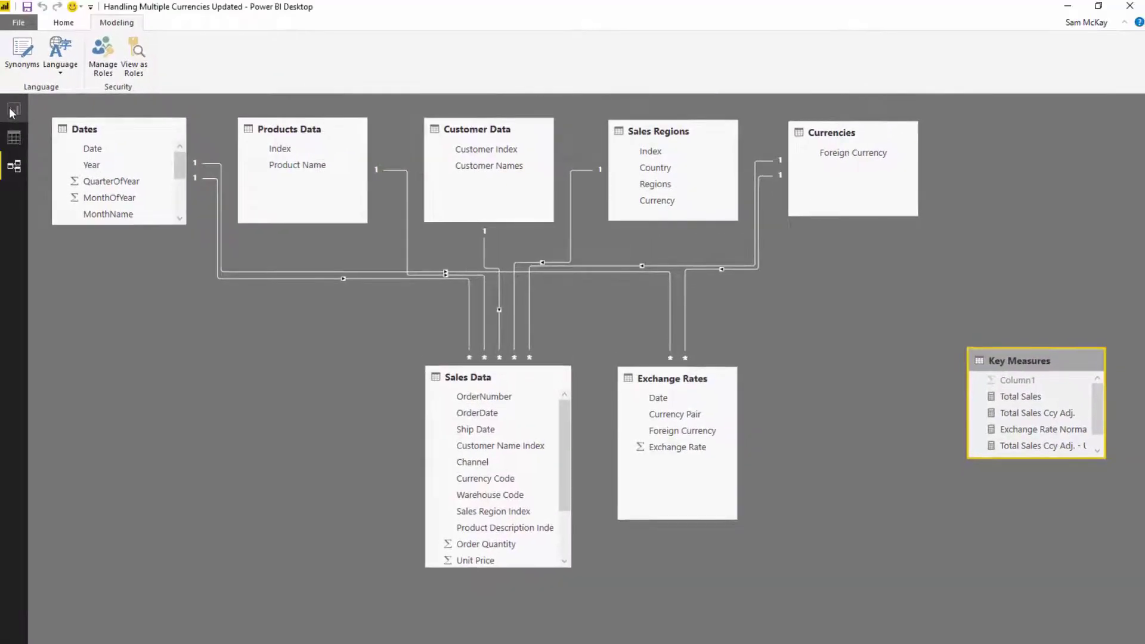
{"action": "left_click", "coordinate": [13, 111]}
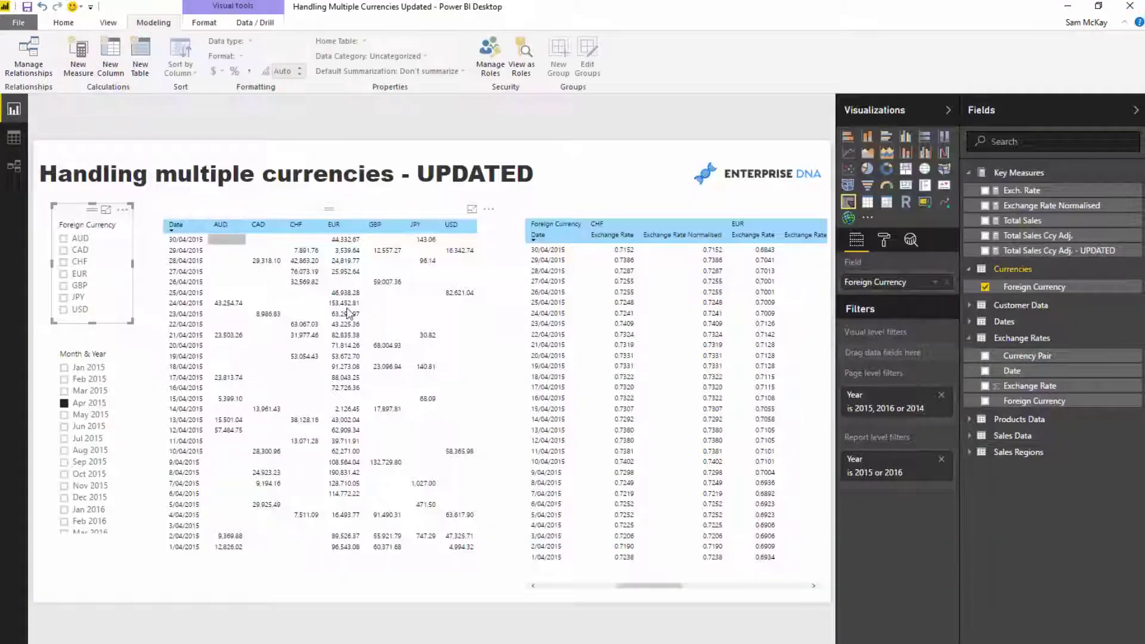
With CAD ticked, step the month slicer forward to Oct 2015, then untick CAD.
{"action": "left_click", "coordinate": [64, 250]}
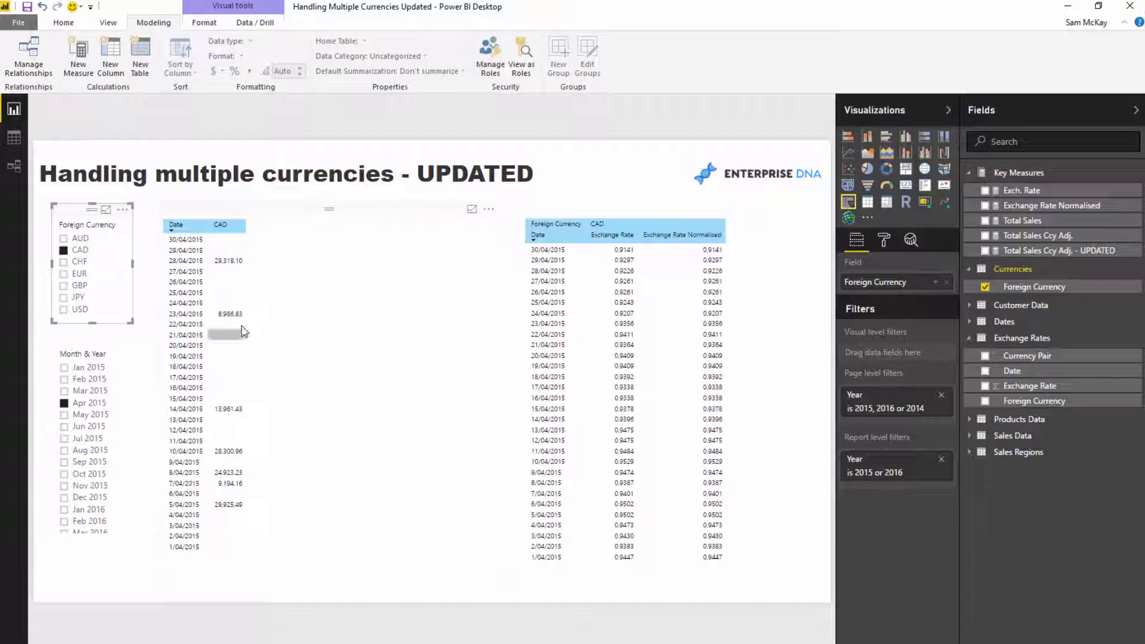
{"action": "left_click", "coordinate": [64, 425]}
{"action": "left_click", "coordinate": [64, 438]}
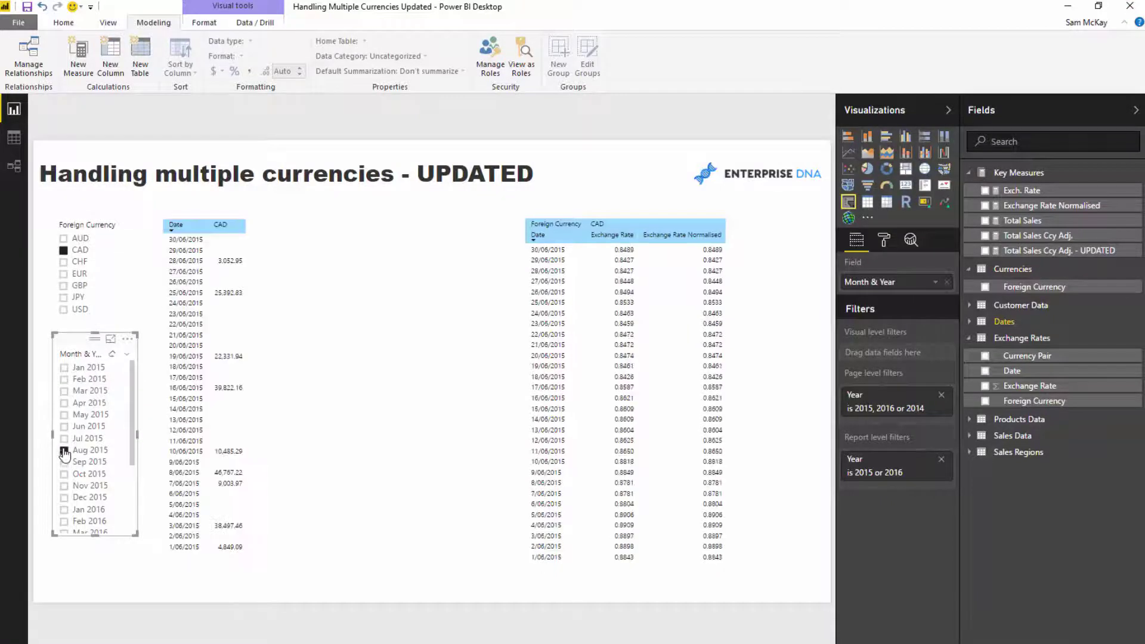
{"action": "left_click", "coordinate": [65, 450]}
{"action": "left_click", "coordinate": [65, 462]}
{"action": "left_click", "coordinate": [65, 474]}
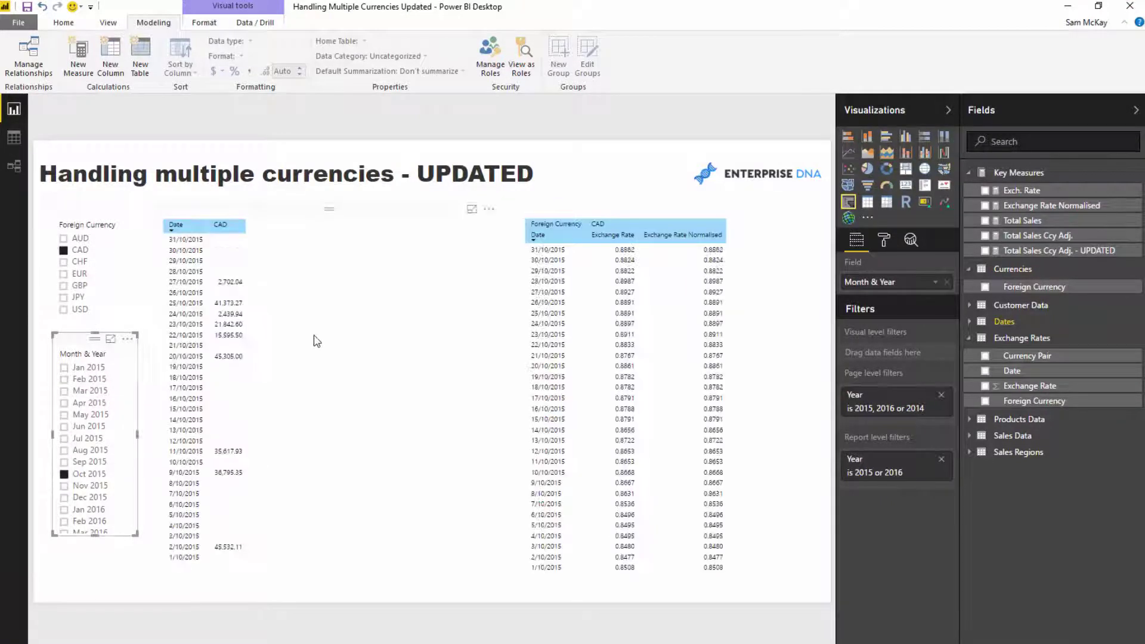
{"action": "left_click", "coordinate": [416, 299]}
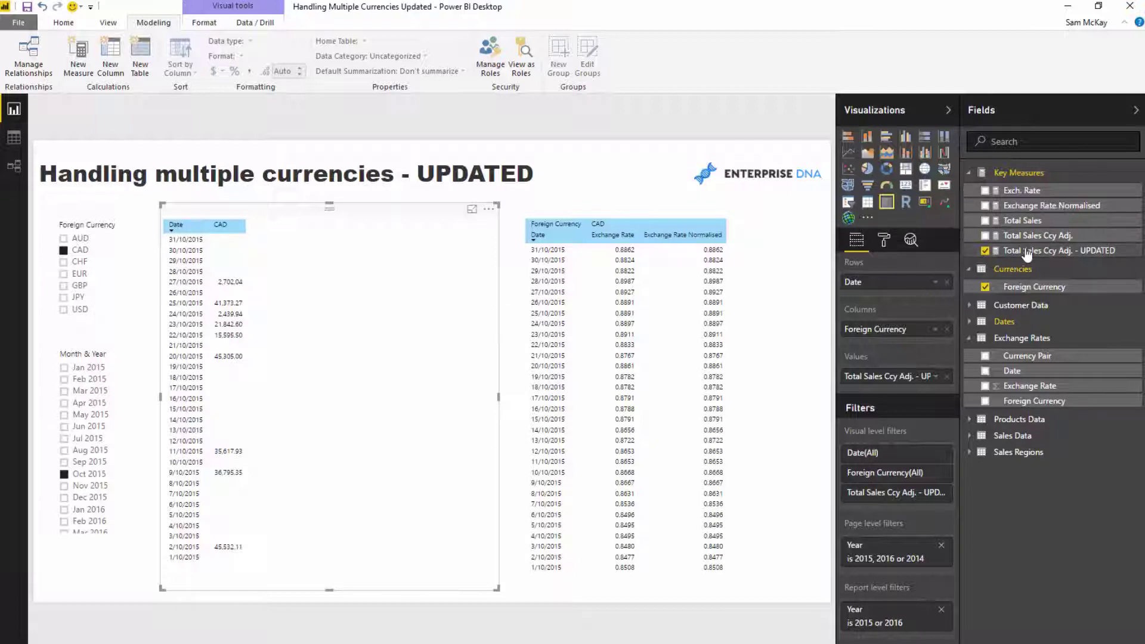
{"action": "left_click", "coordinate": [64, 251]}
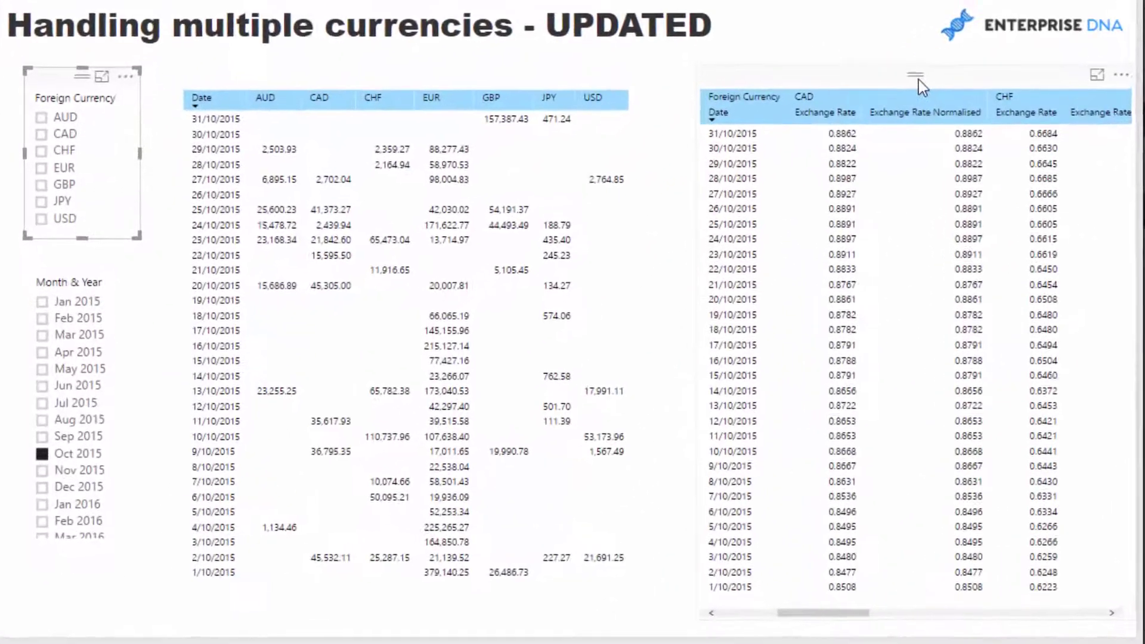
Nudge the right-hand exchange-rate matrix slightly to the left on the report page.
{"action": "left_click", "coordinate": [678, 212]}
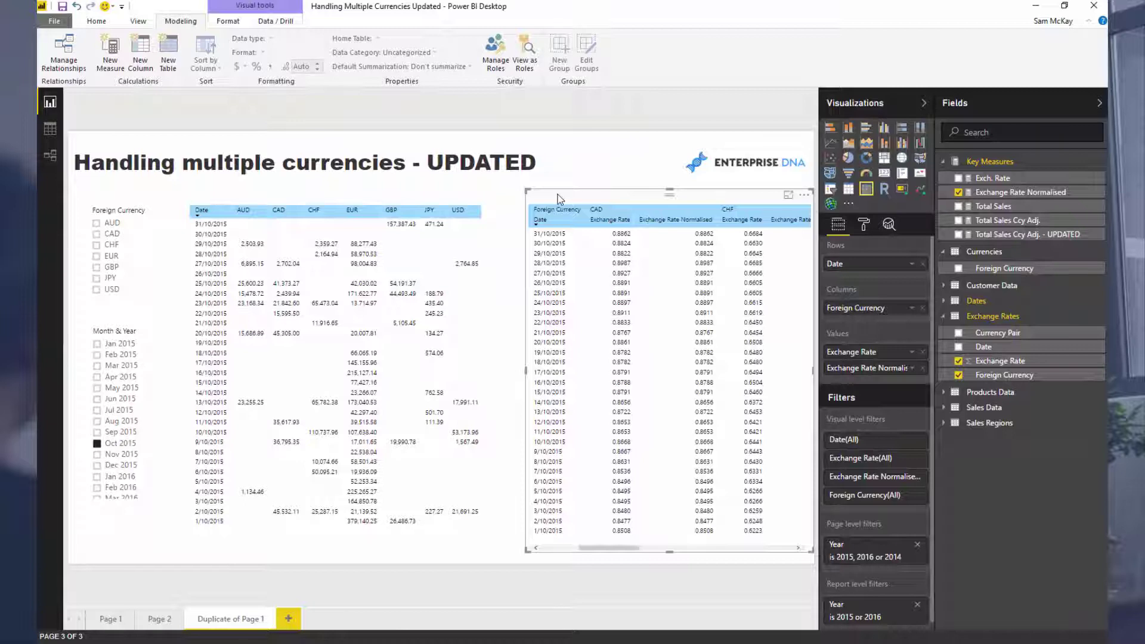
{"action": "left_click_drag", "start_coordinate": [558, 194], "coordinate": [544, 193]}
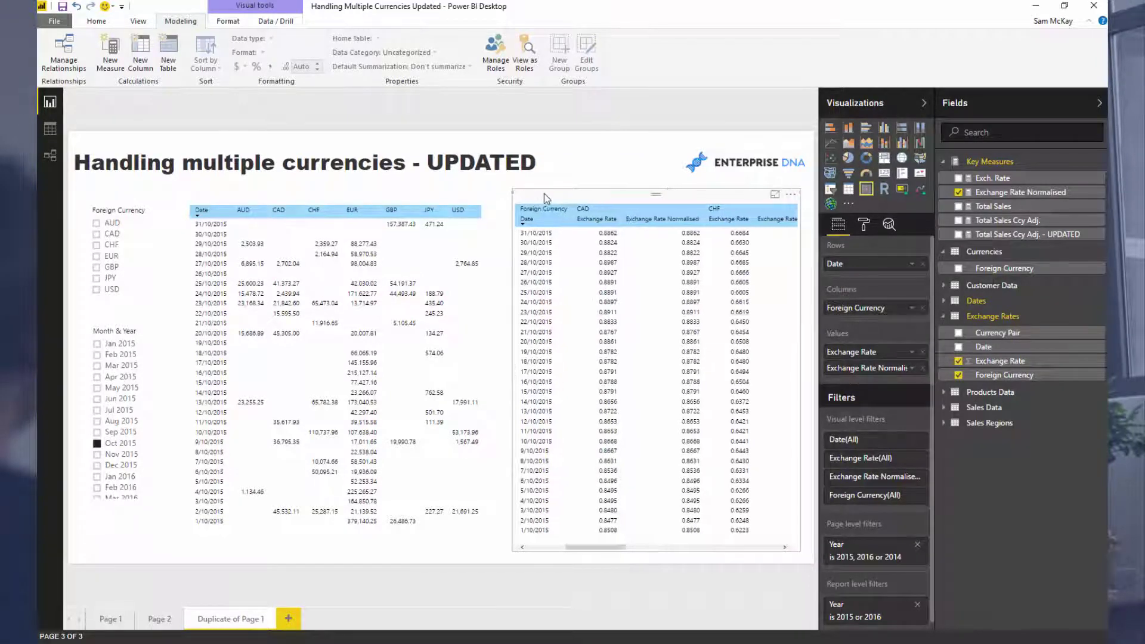